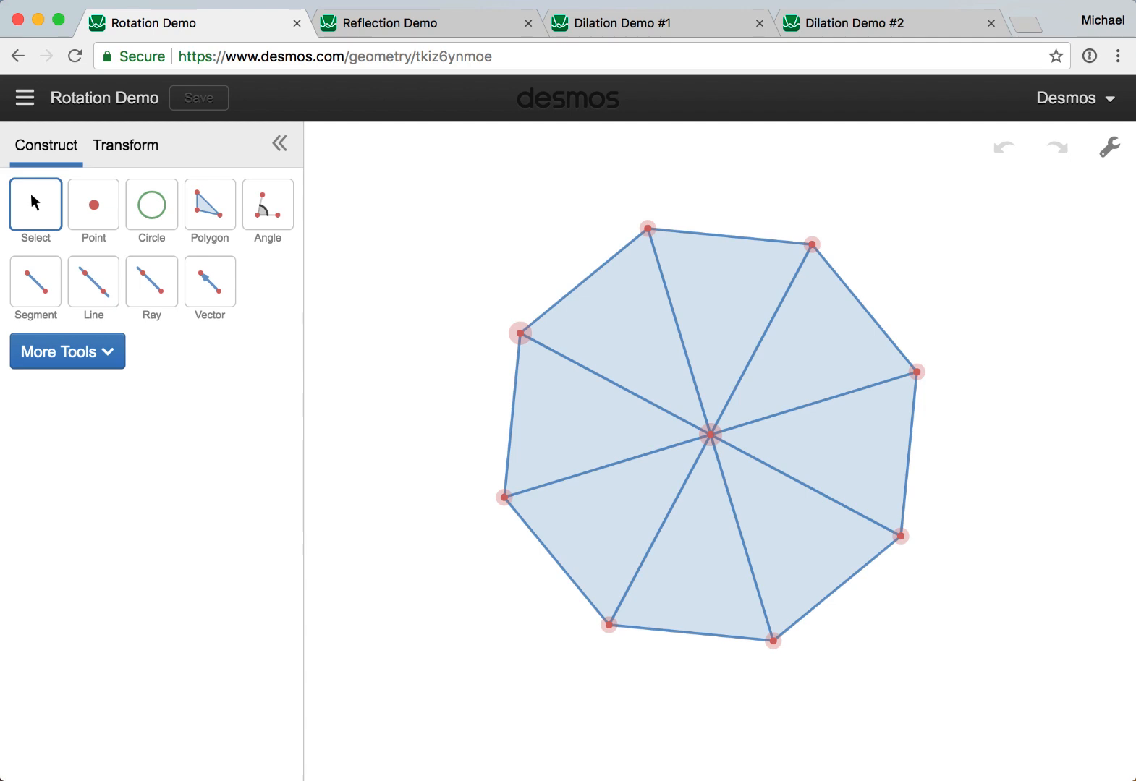
Delete the existing octagon construction and draw a segment sloping down to the right on the empty canvas
drag(428, 697, 959, 202)
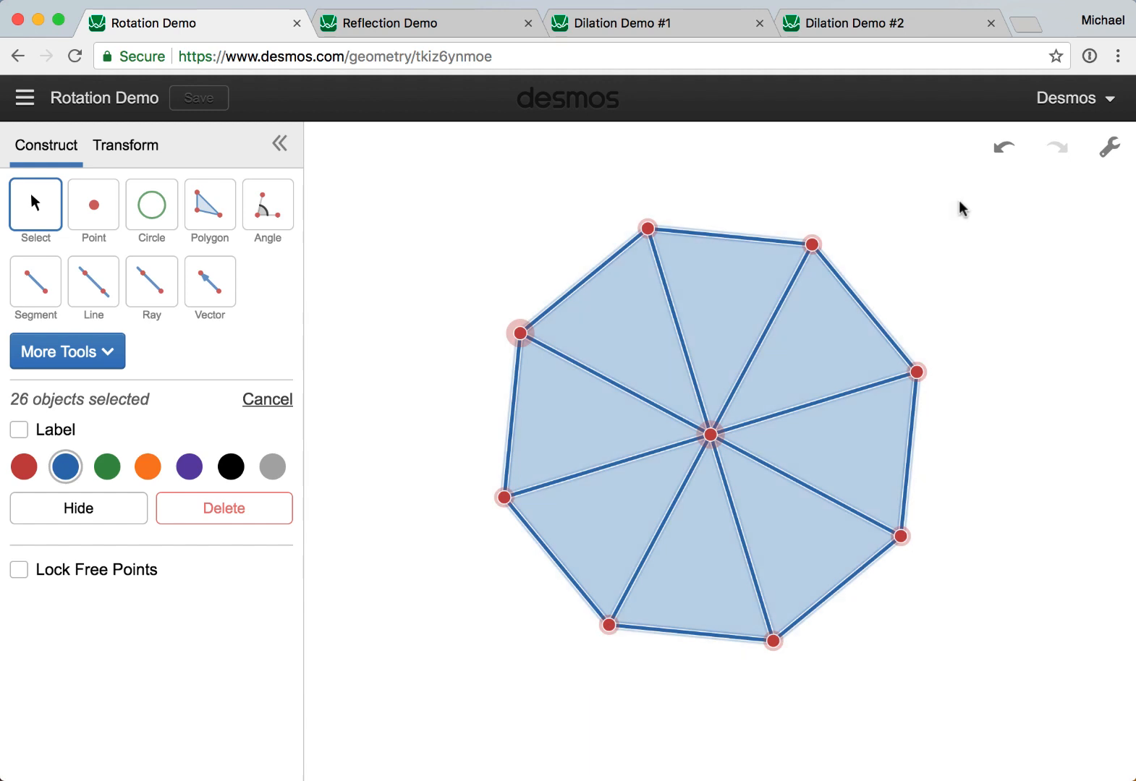
click(238, 509)
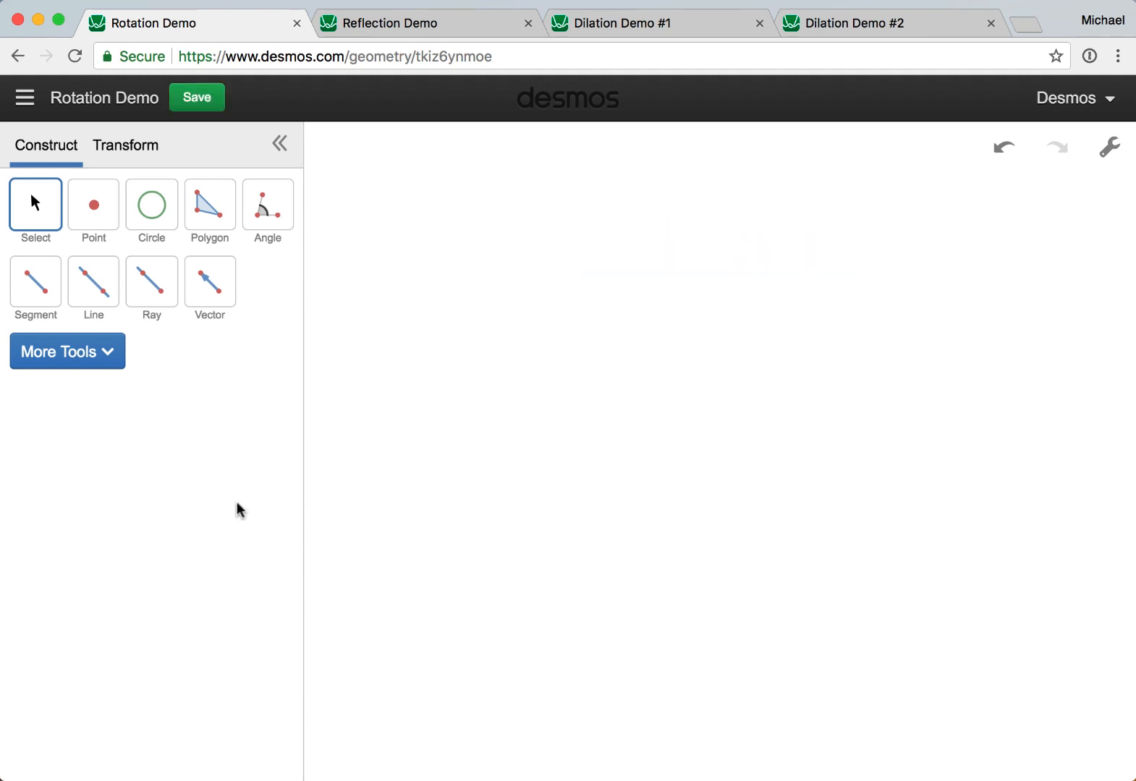
click(36, 282)
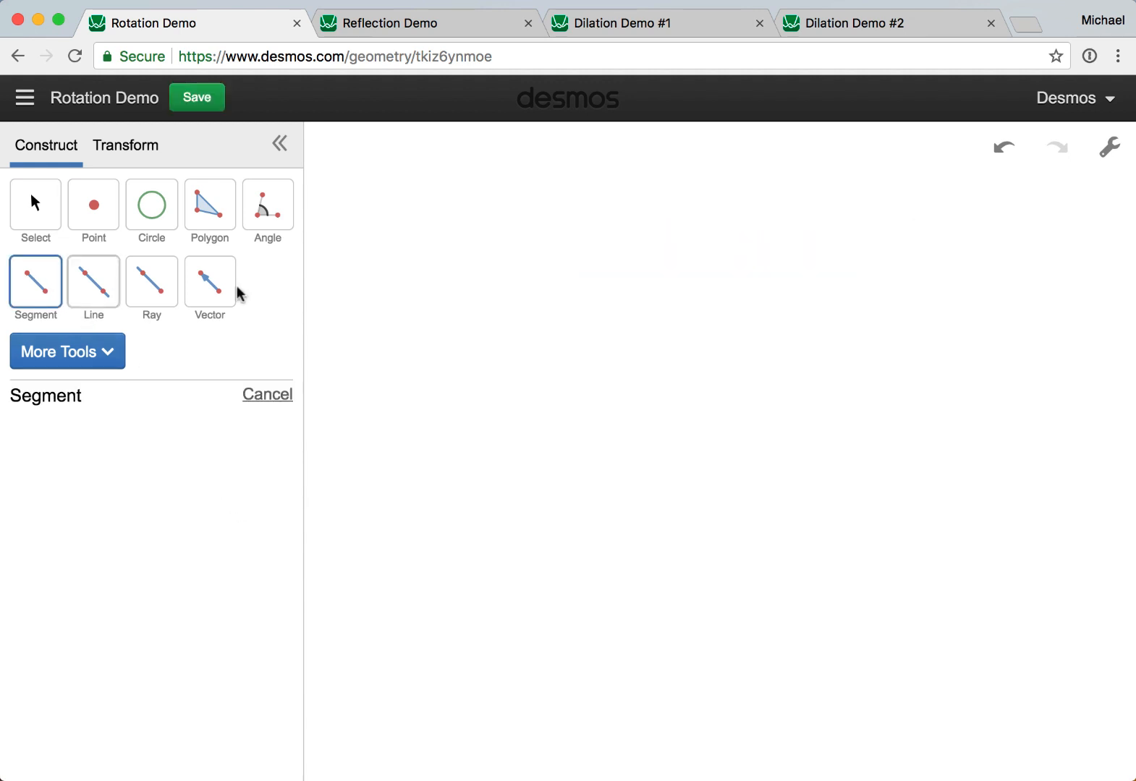
click(596, 257)
click(672, 417)
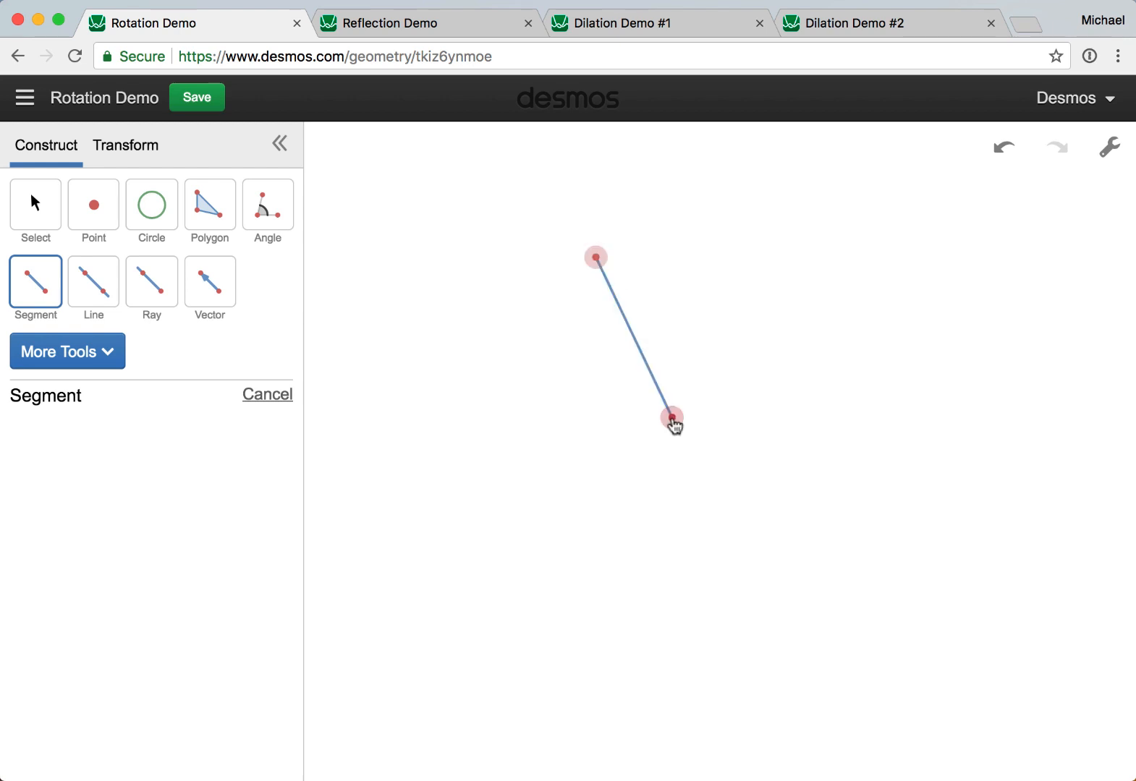
Define a rotation centred on the segment's lower endpoint with an angle of 45
click(134, 151)
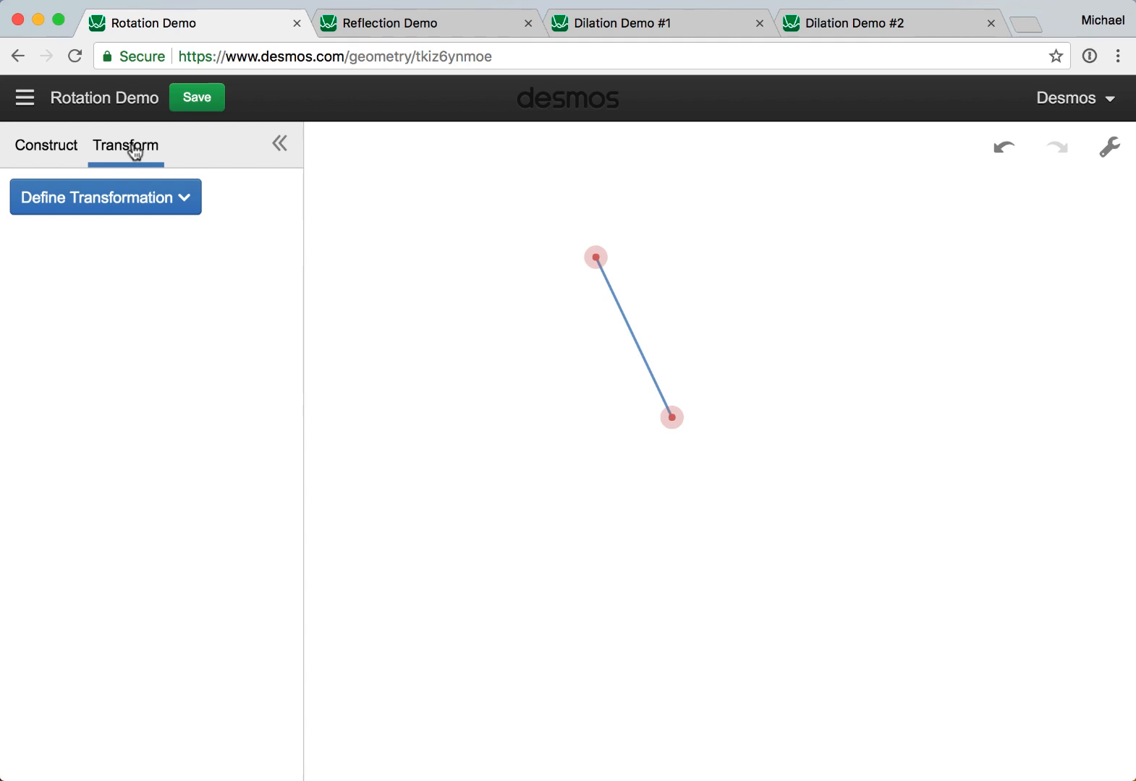
click(191, 206)
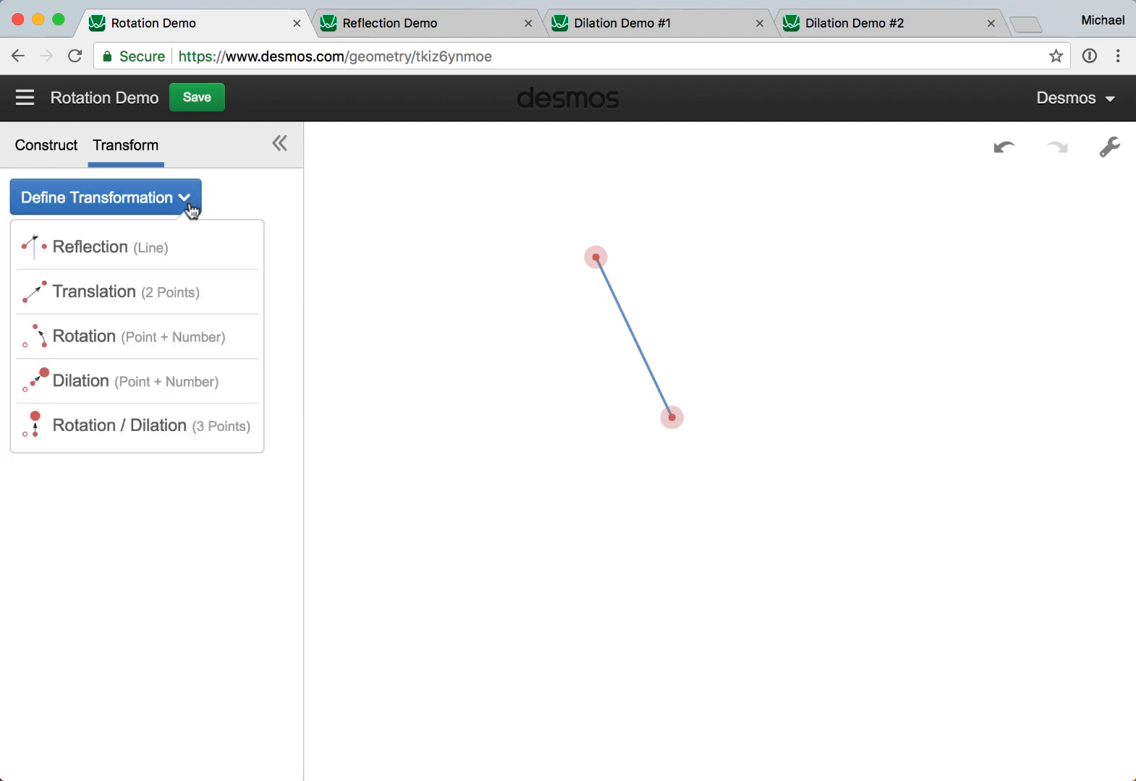
click(95, 333)
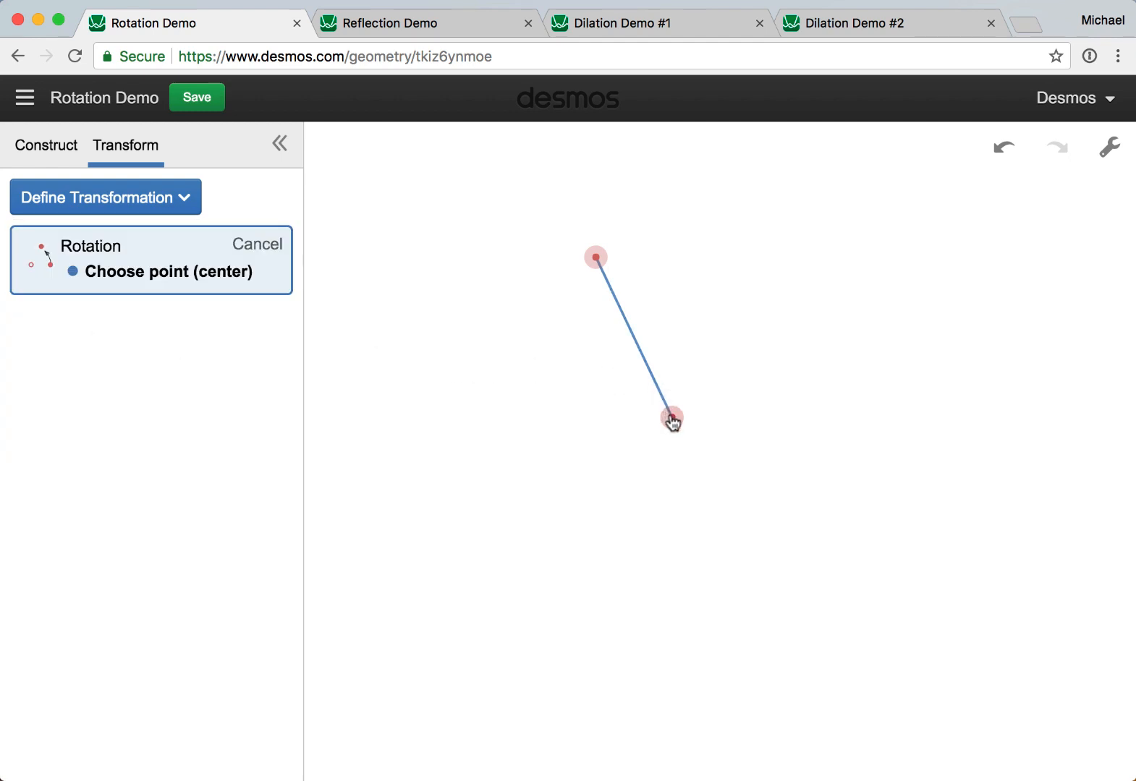
click(672, 418)
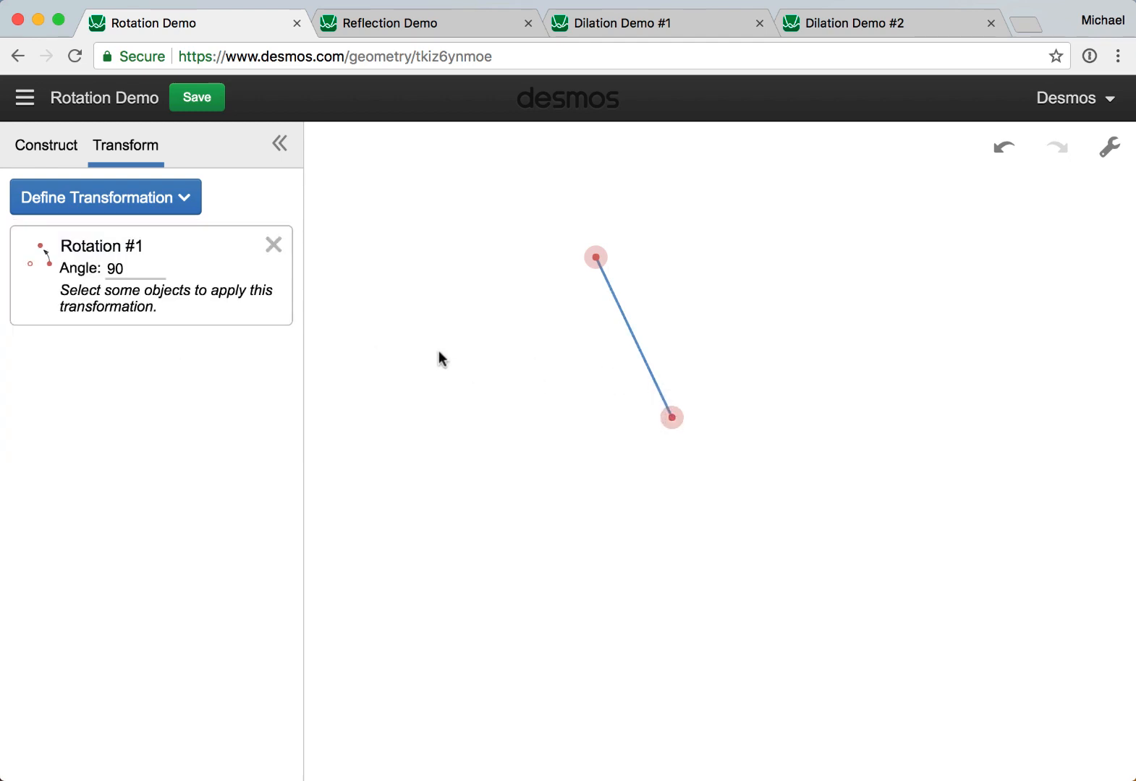
drag(141, 266, 93, 272)
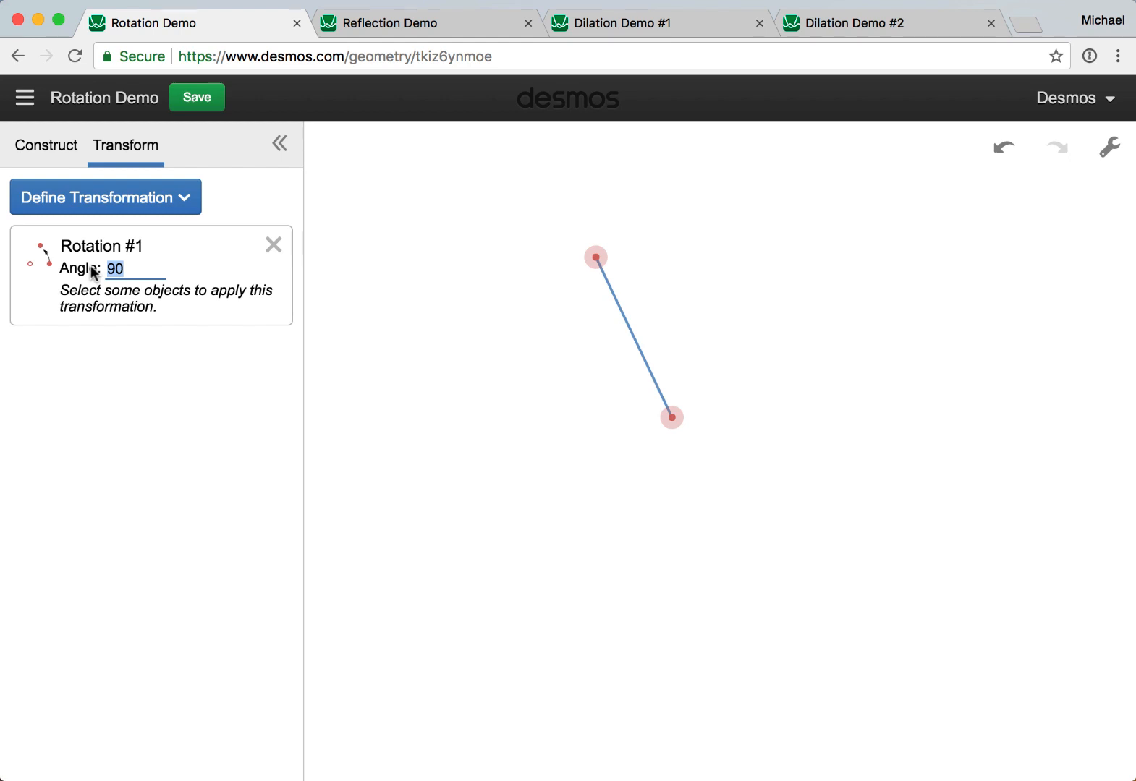
text(45)
click(525, 196)
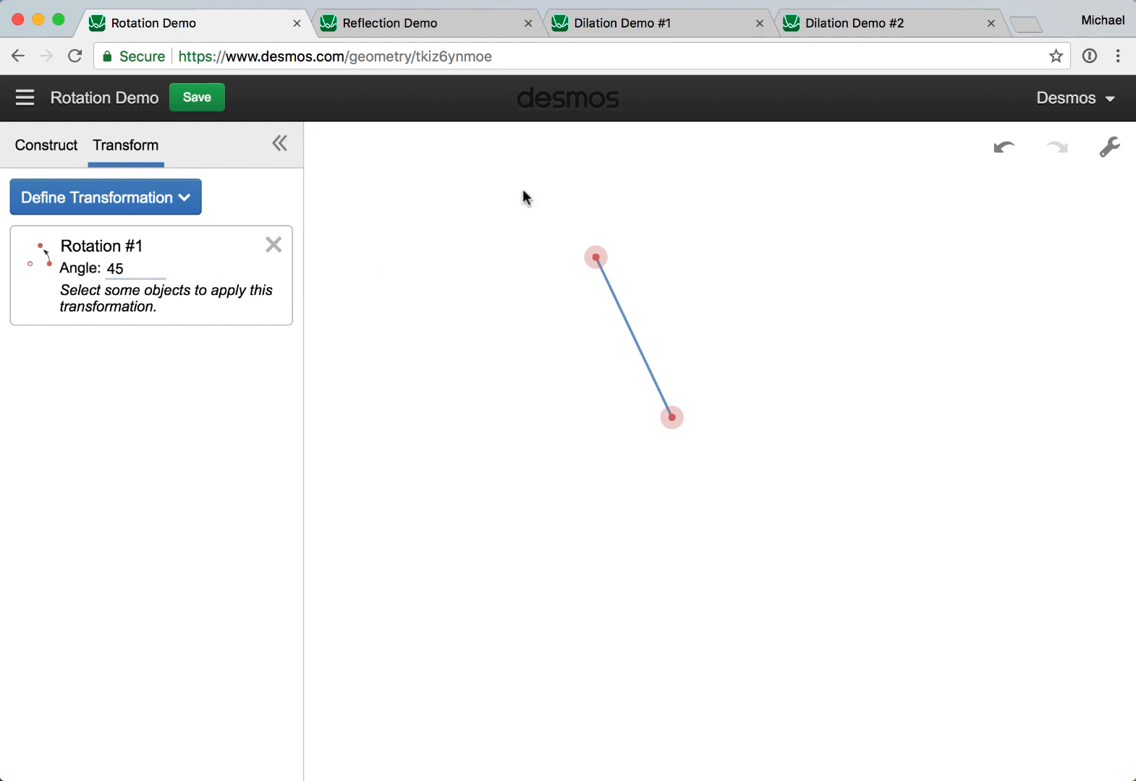
Apply the rotation seven times in succession to the segment and its upper endpoint, making eight evenly spaced spokes
drag(525, 197, 661, 338)
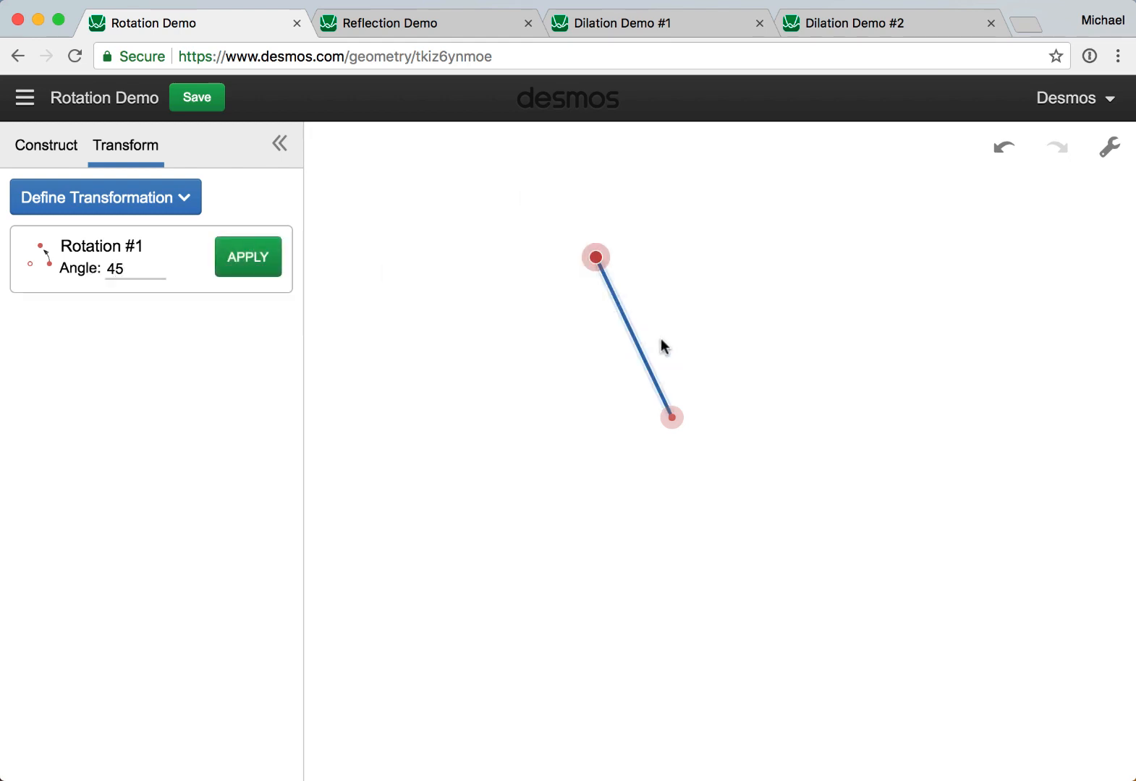
click(248, 259)
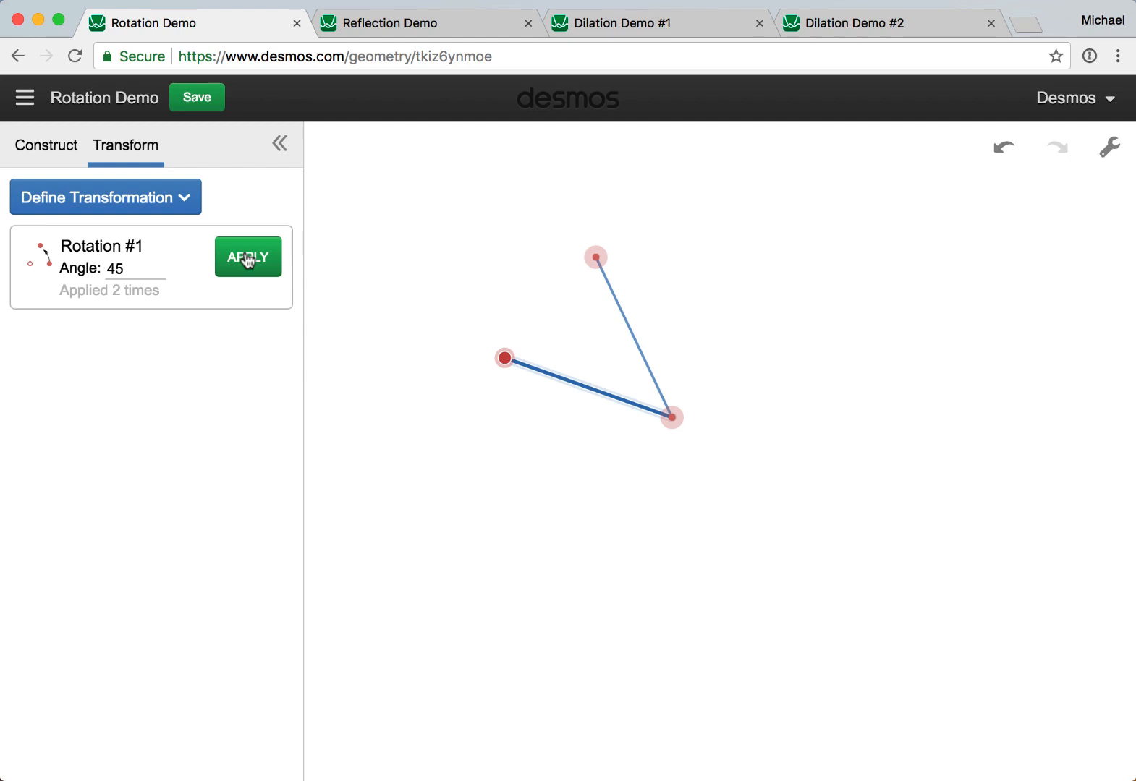
double_click(248, 259)
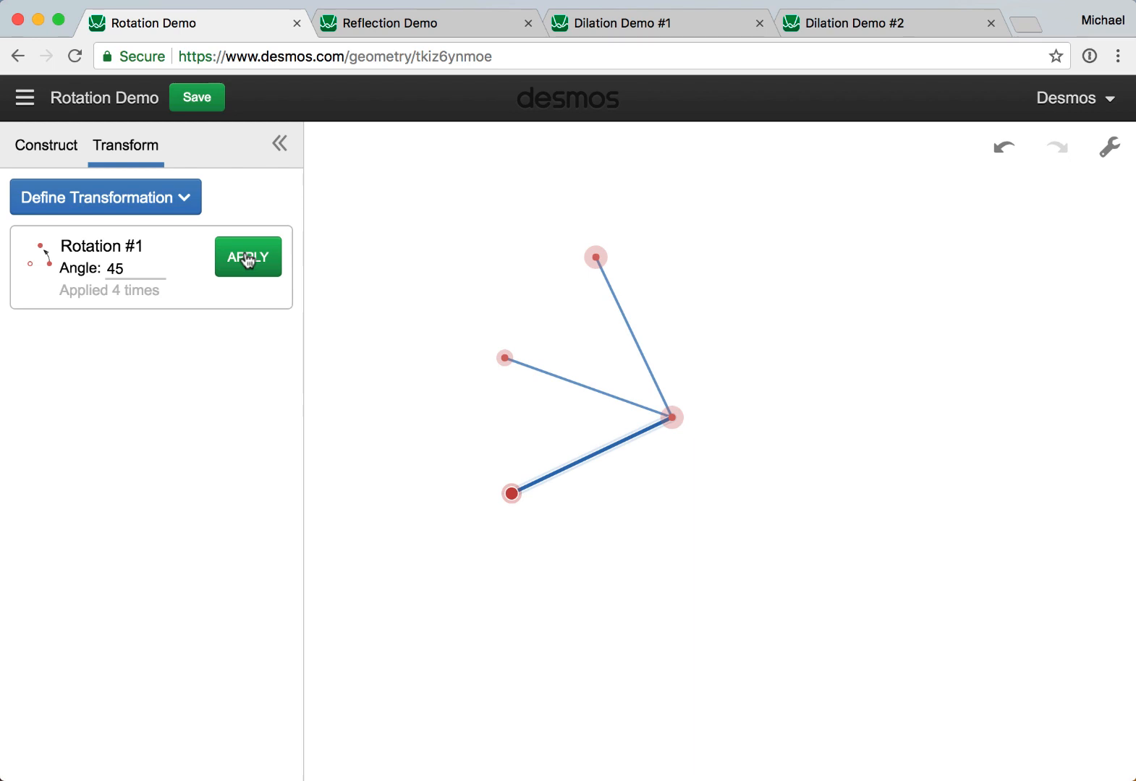
double_click(249, 259)
double_click(248, 259)
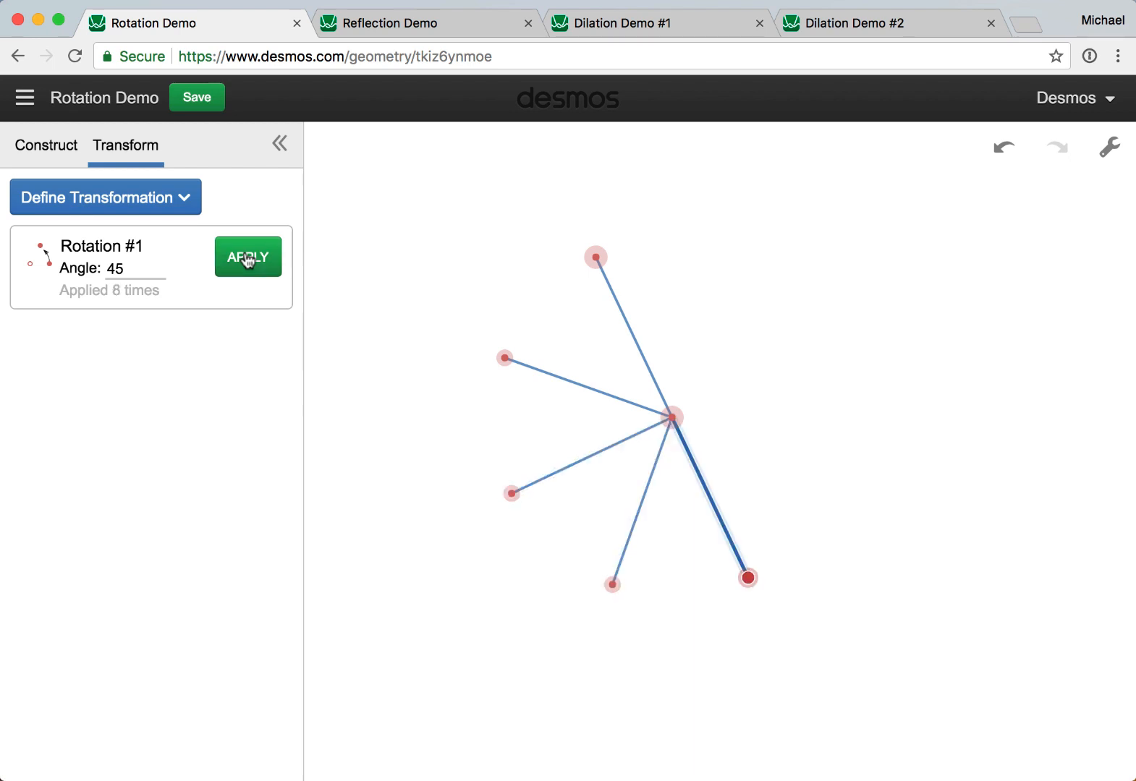
double_click(248, 259)
double_click(249, 259)
double_click(248, 259)
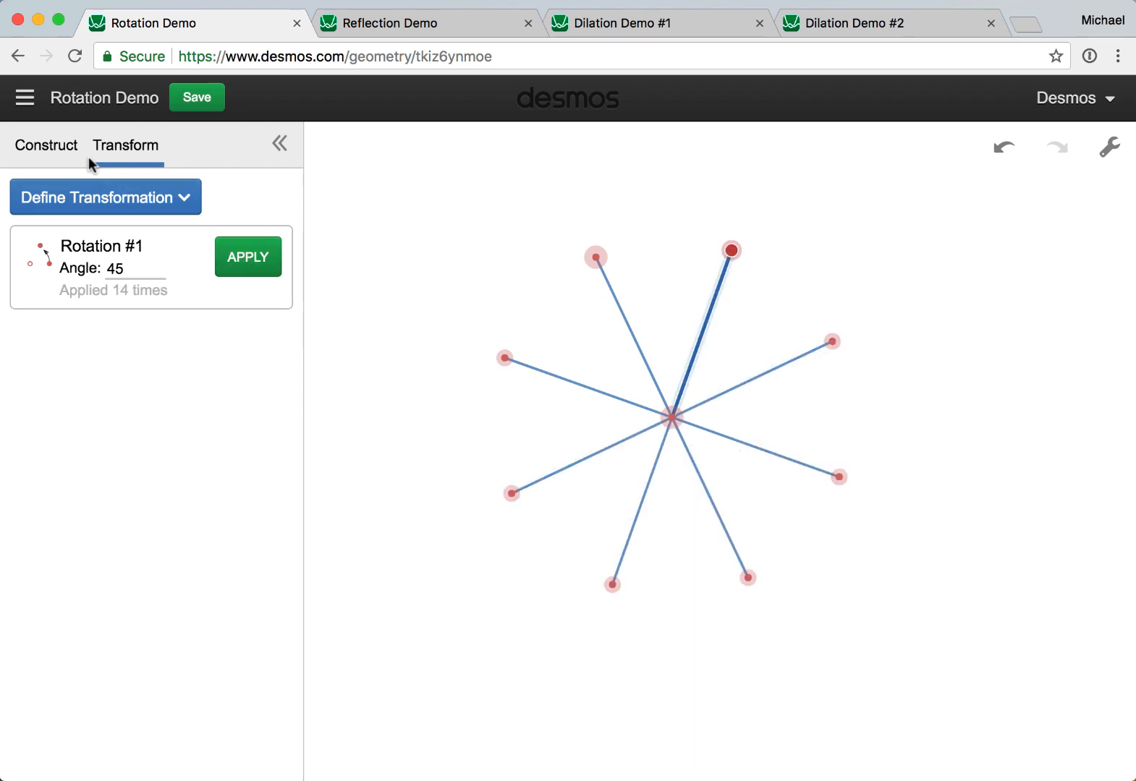
Draw an octagon through the outer endpoints of all eight spokes, and move the original spoke's outer endpoint outward to the left
click(56, 149)
click(198, 199)
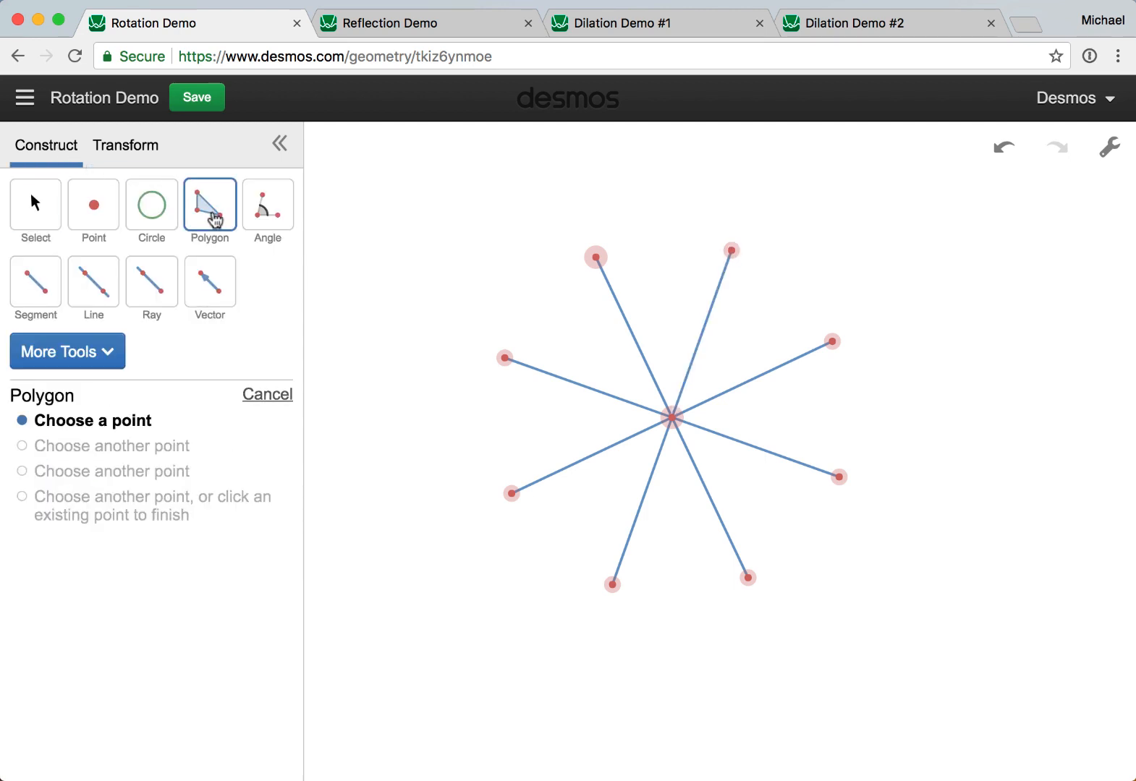
click(598, 259)
click(506, 359)
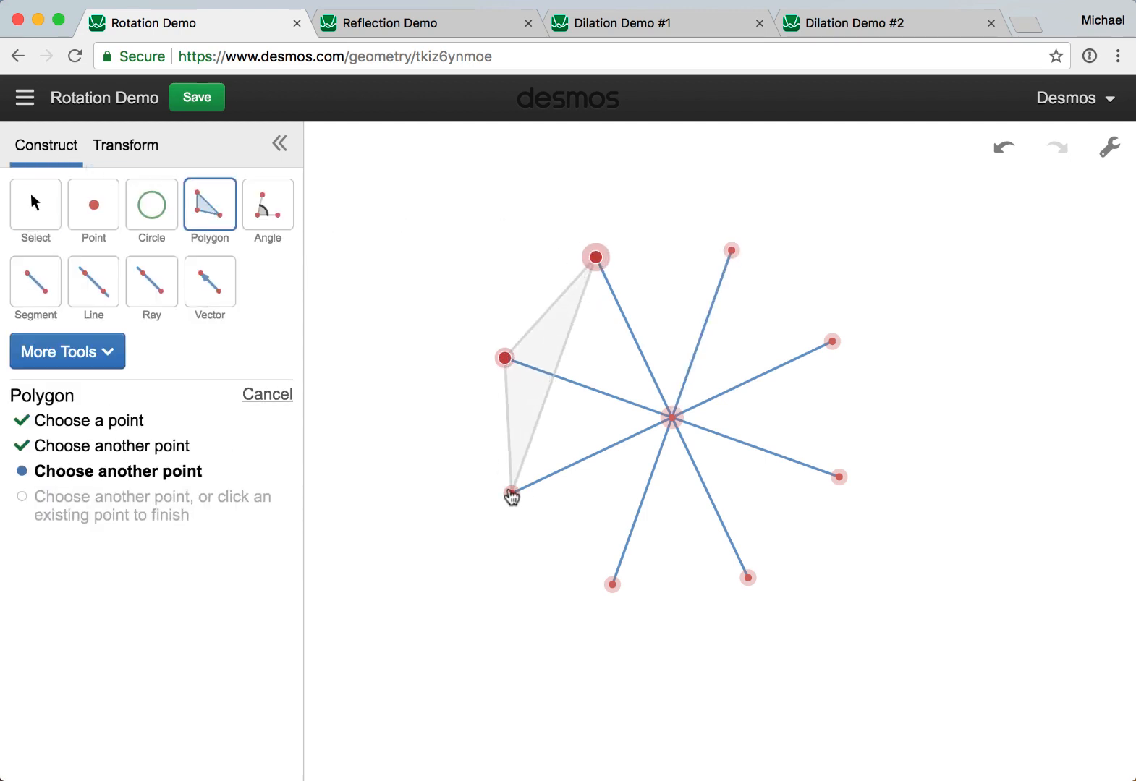
click(512, 494)
click(613, 585)
click(748, 578)
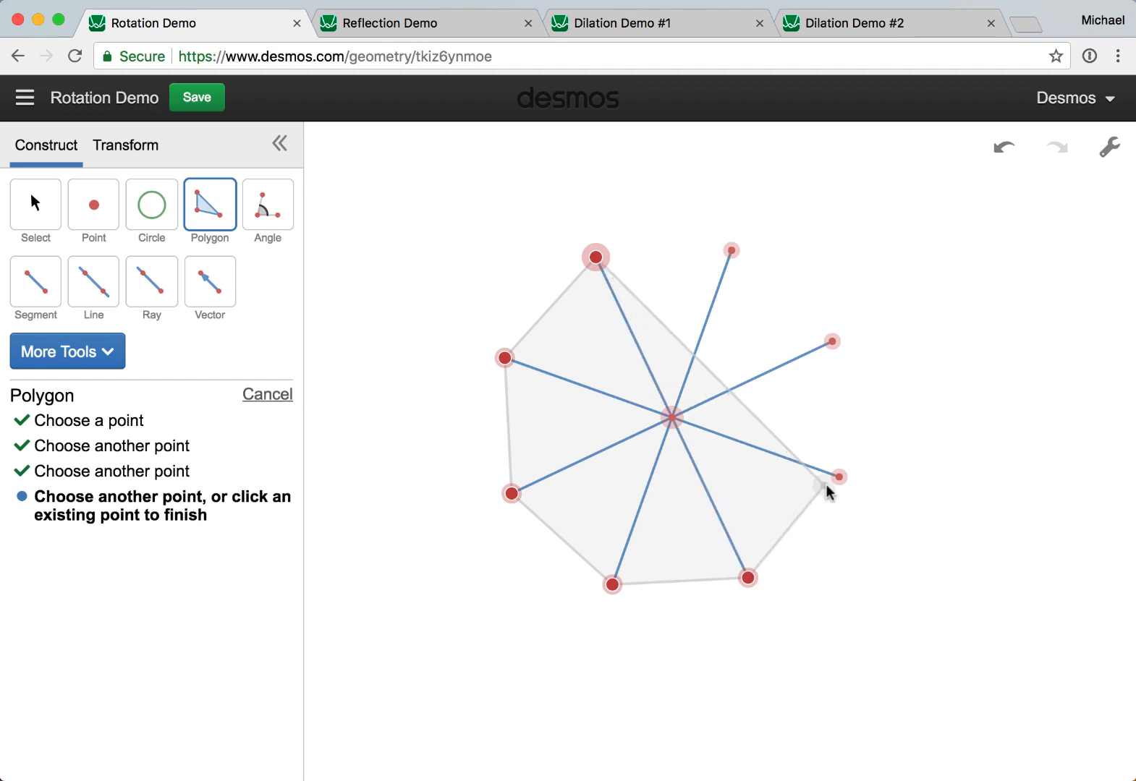
click(838, 477)
click(832, 341)
click(732, 251)
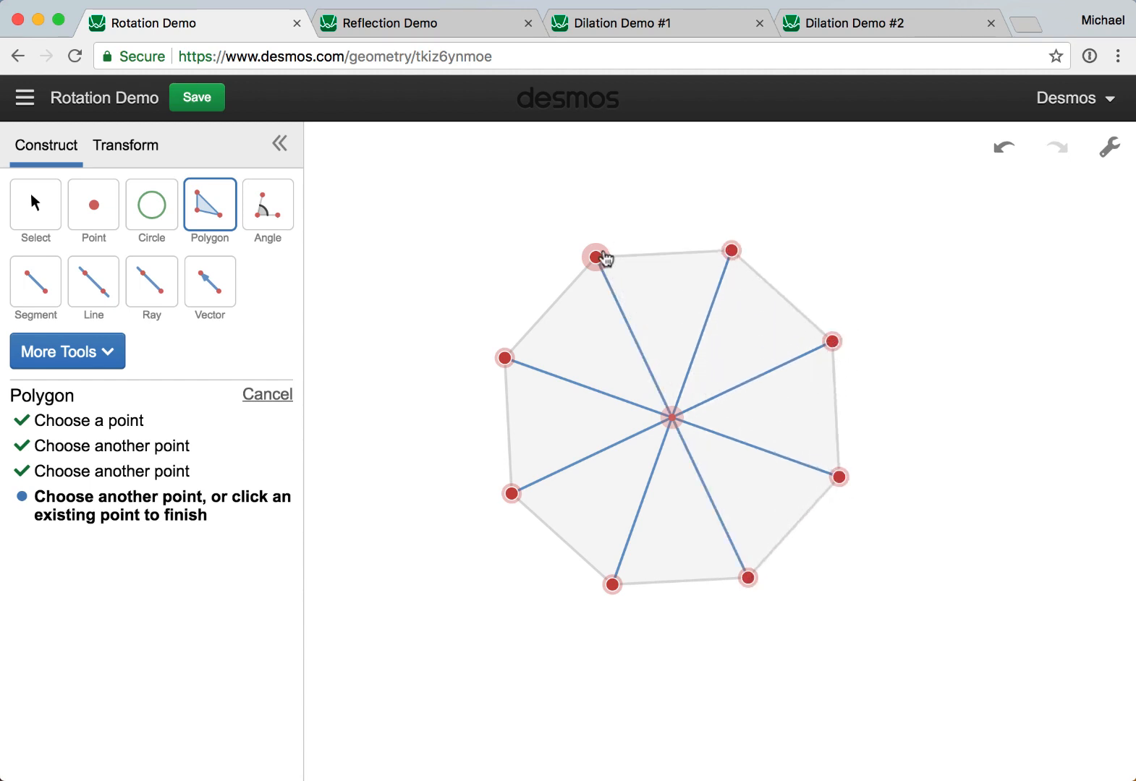
click(597, 257)
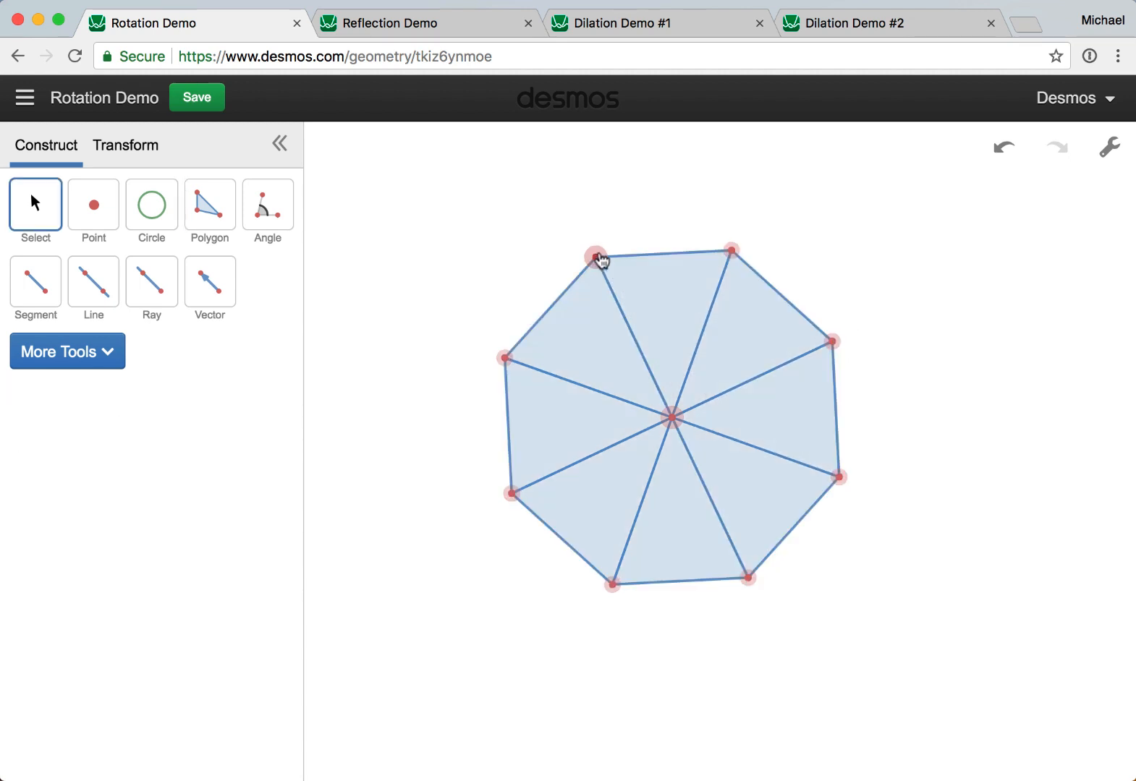
drag(599, 259, 474, 280)
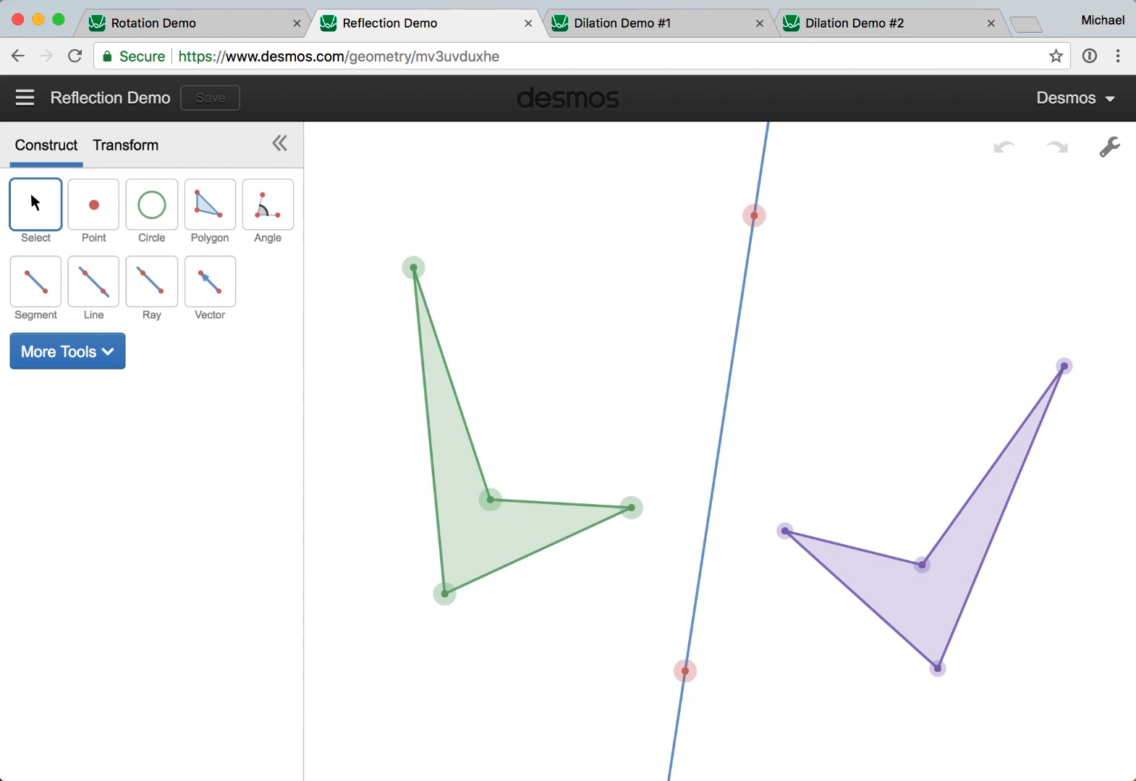
Delete the whole construction in the Reflection Demo and draw a concave four-sided polygon in the canvas's left half
drag(355, 753, 1090, 178)
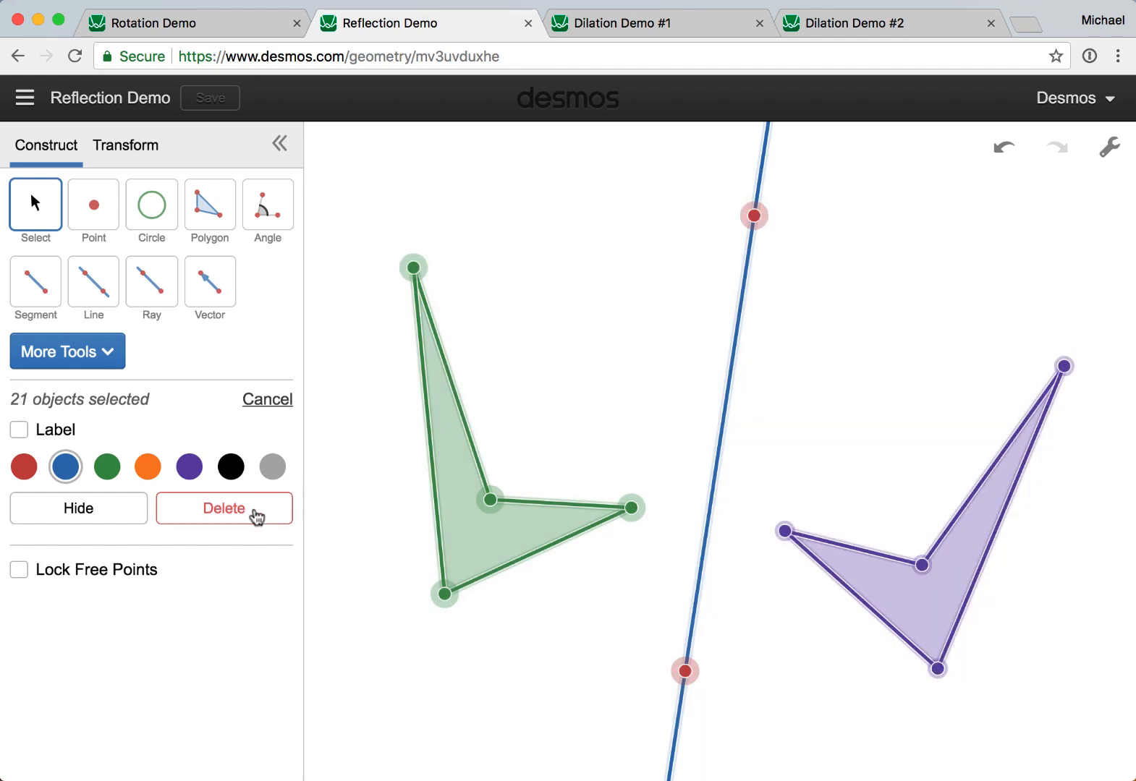
click(256, 515)
click(210, 206)
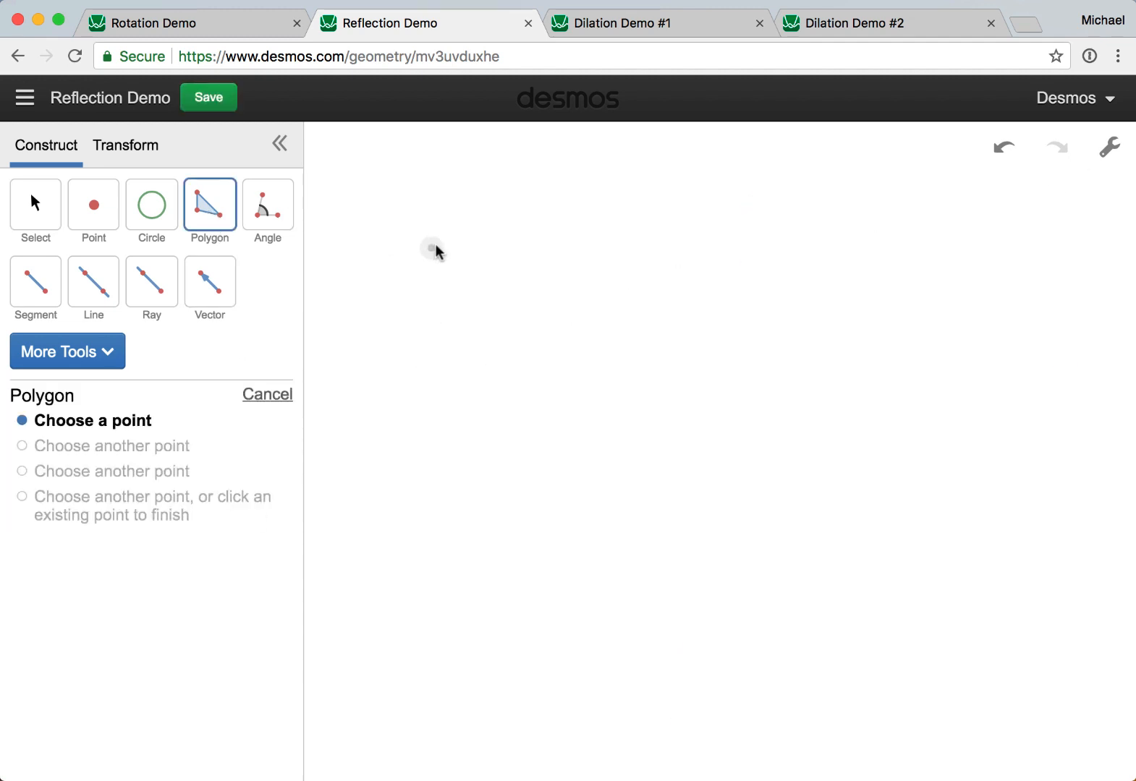
click(440, 235)
click(450, 564)
click(579, 385)
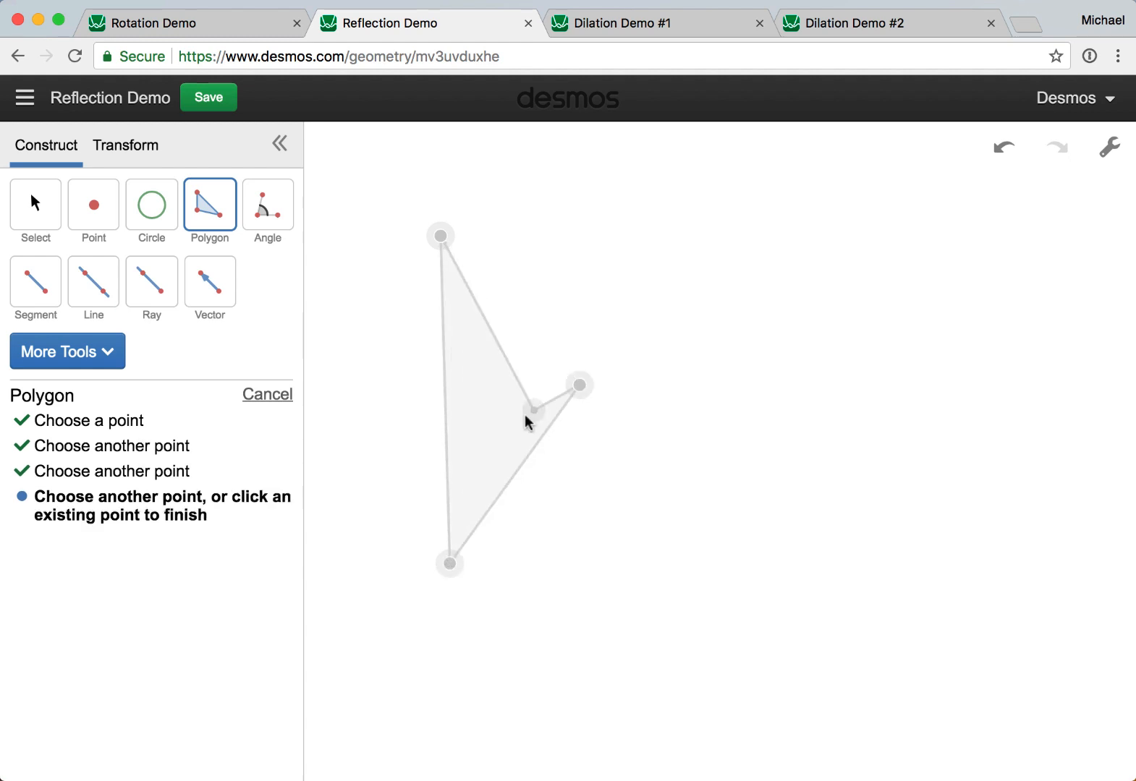
click(481, 459)
click(440, 236)
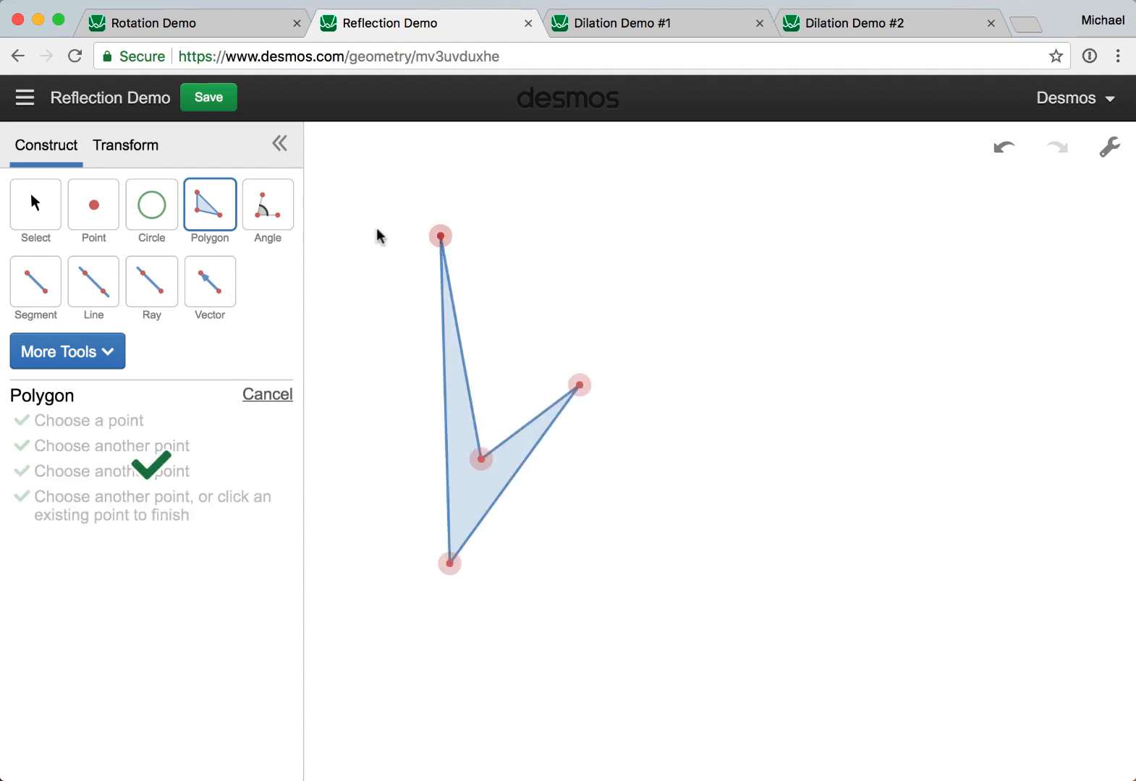
Draw a nearly vertical line through two new points to the right of the polygon
click(86, 299)
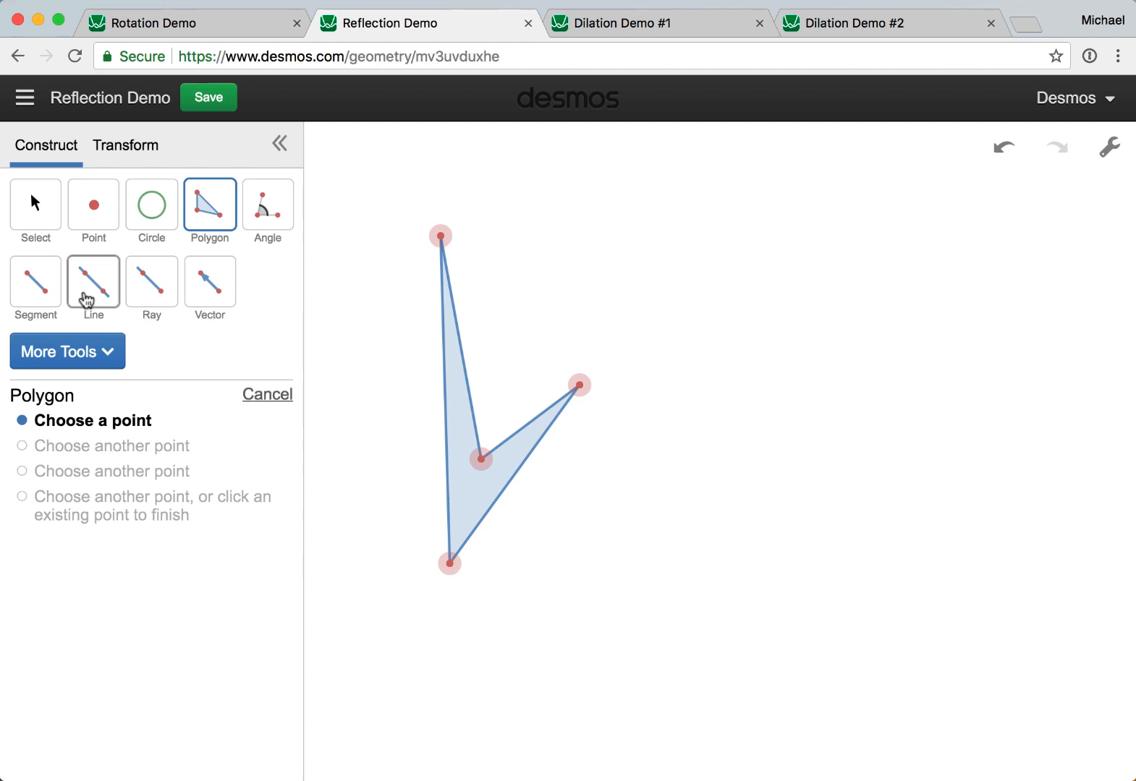
click(706, 191)
click(690, 683)
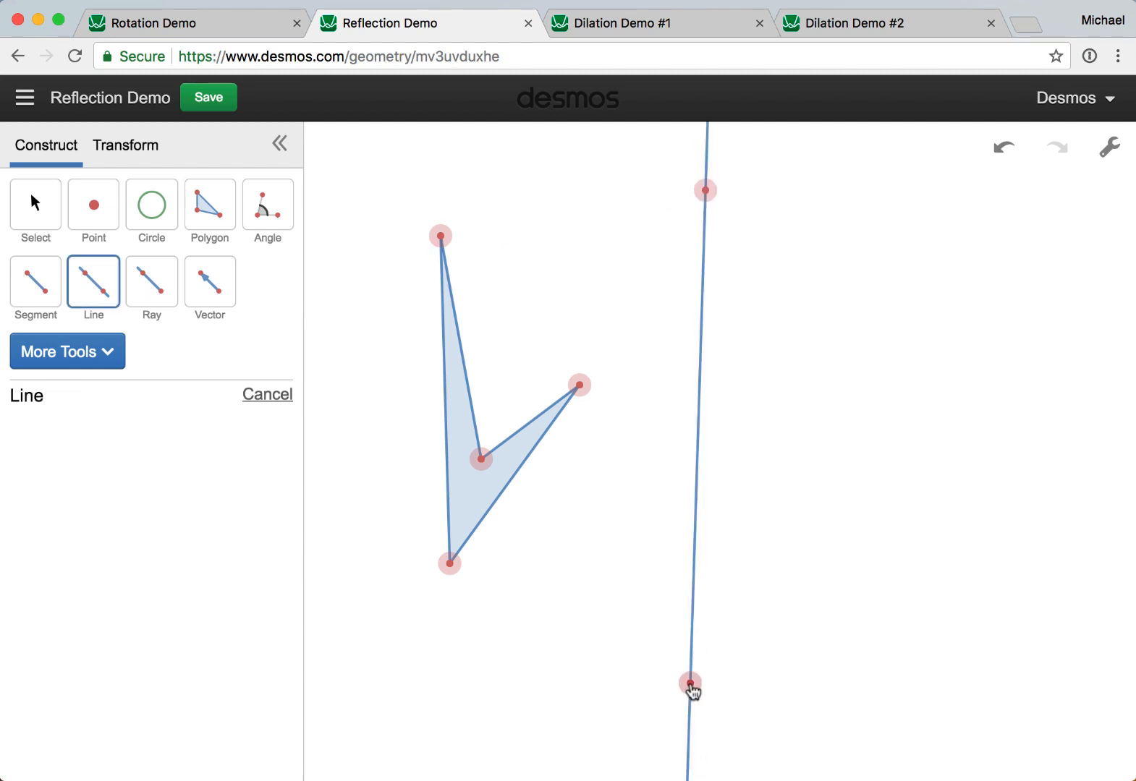
Define a reflection across the nearly vertical line and apply it to the whole polygon including its vertices
click(145, 154)
click(177, 197)
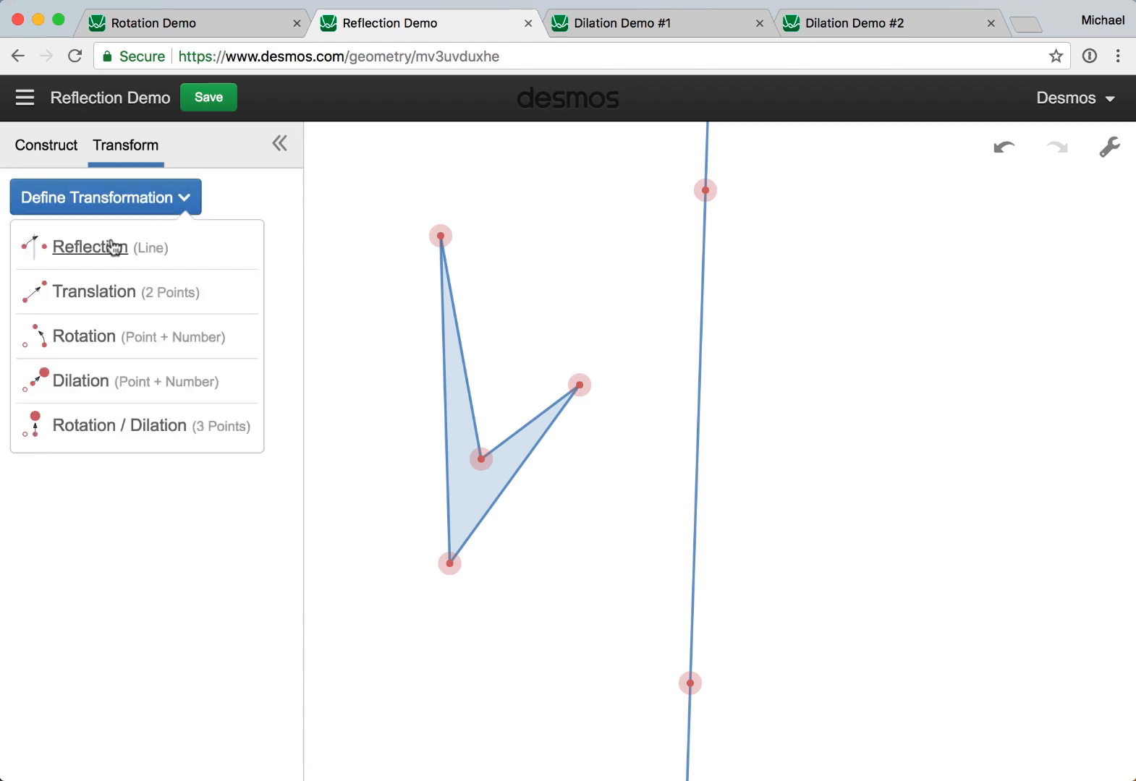
click(109, 248)
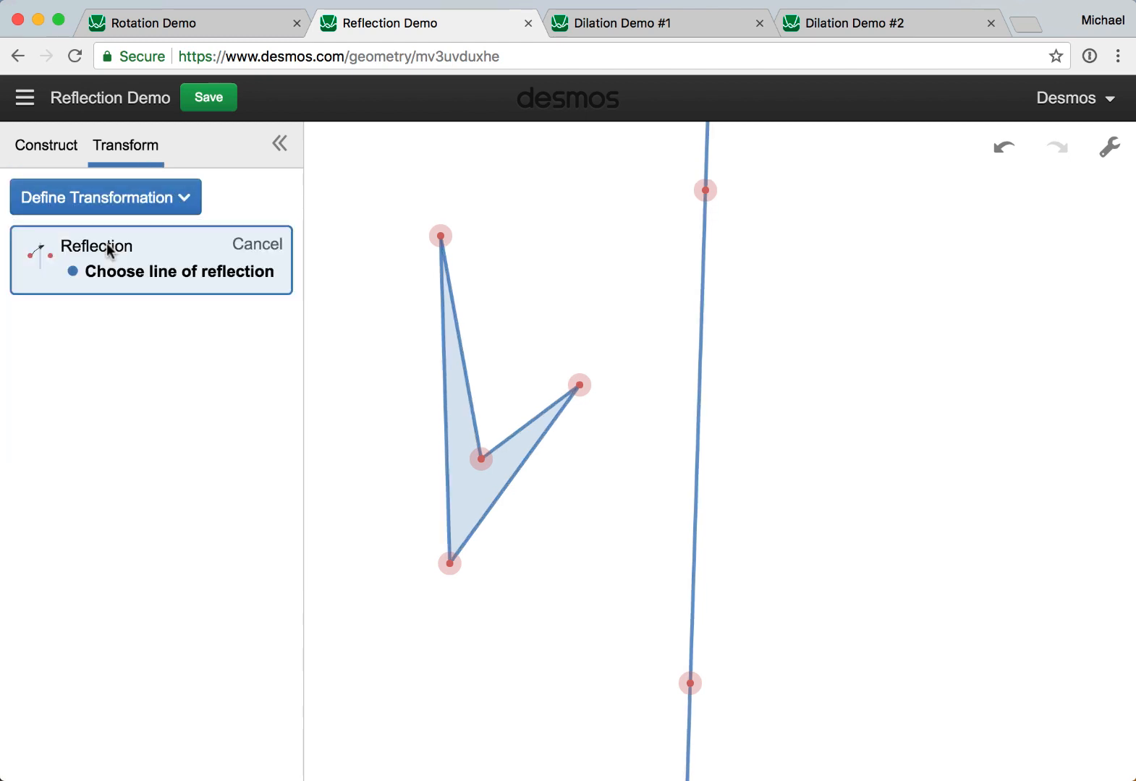
click(699, 439)
drag(631, 641, 395, 190)
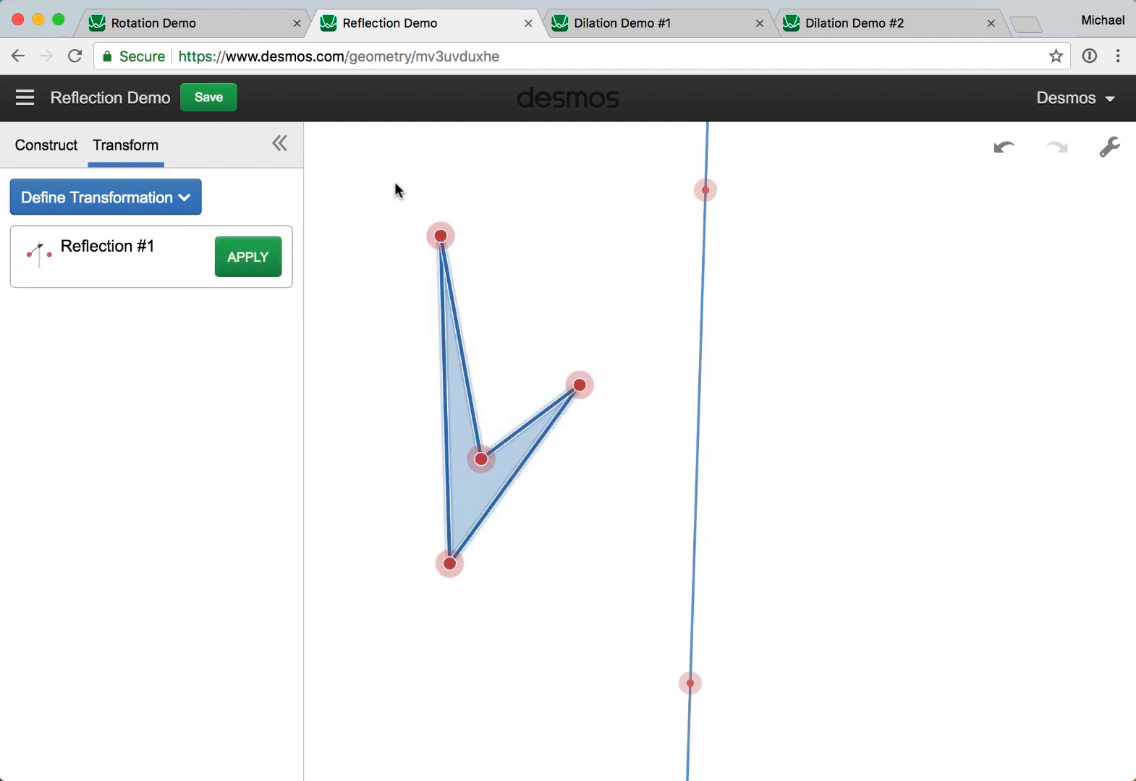
click(261, 264)
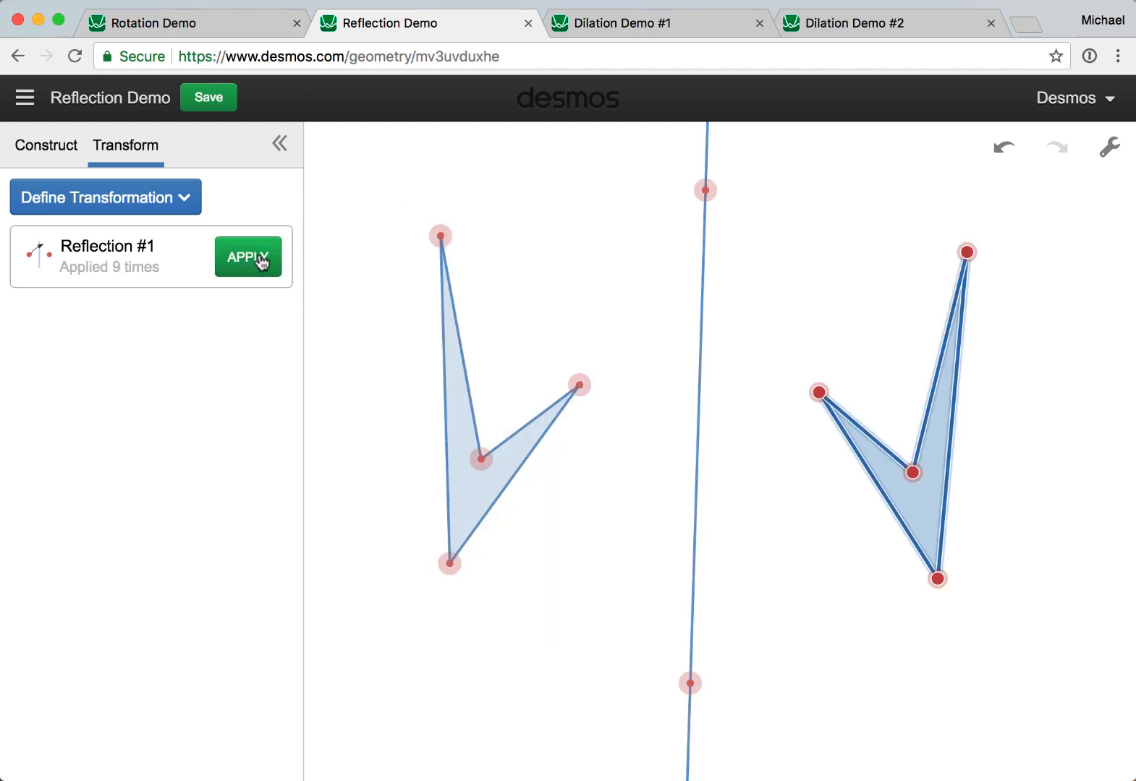
Colour the original polygon with its vertices green and its reflected image purple
click(50, 149)
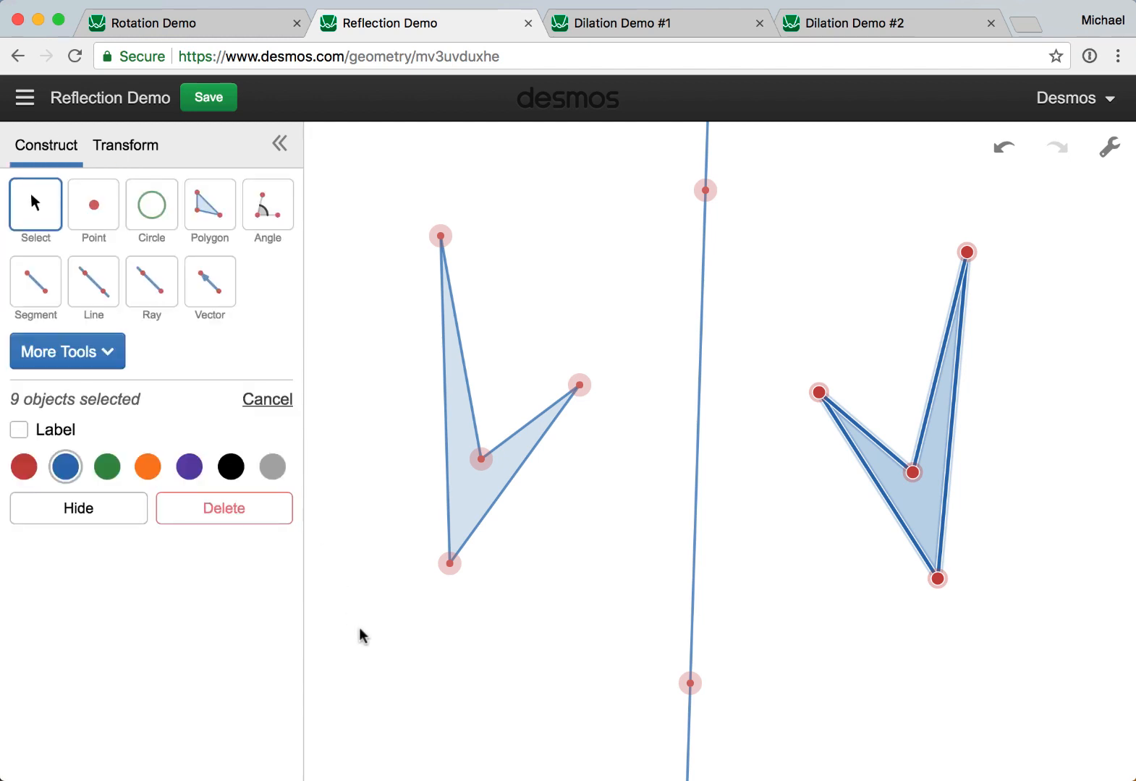
drag(360, 628, 624, 169)
click(107, 467)
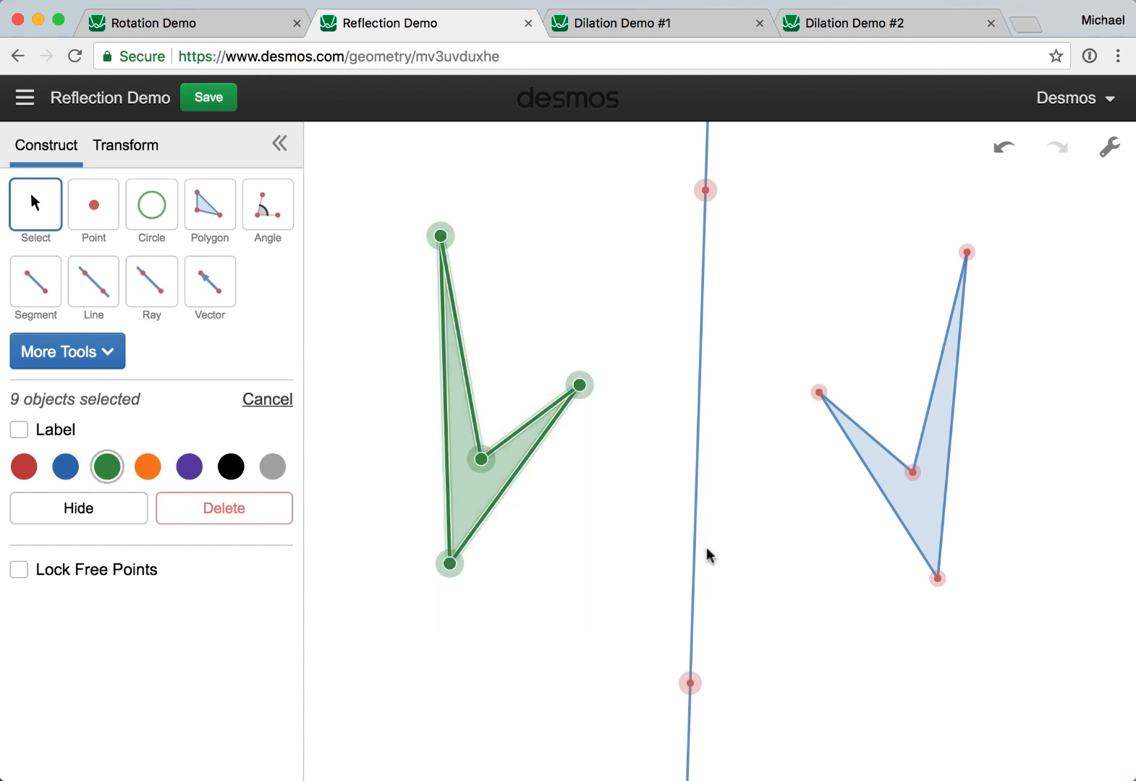
drag(781, 655, 1041, 221)
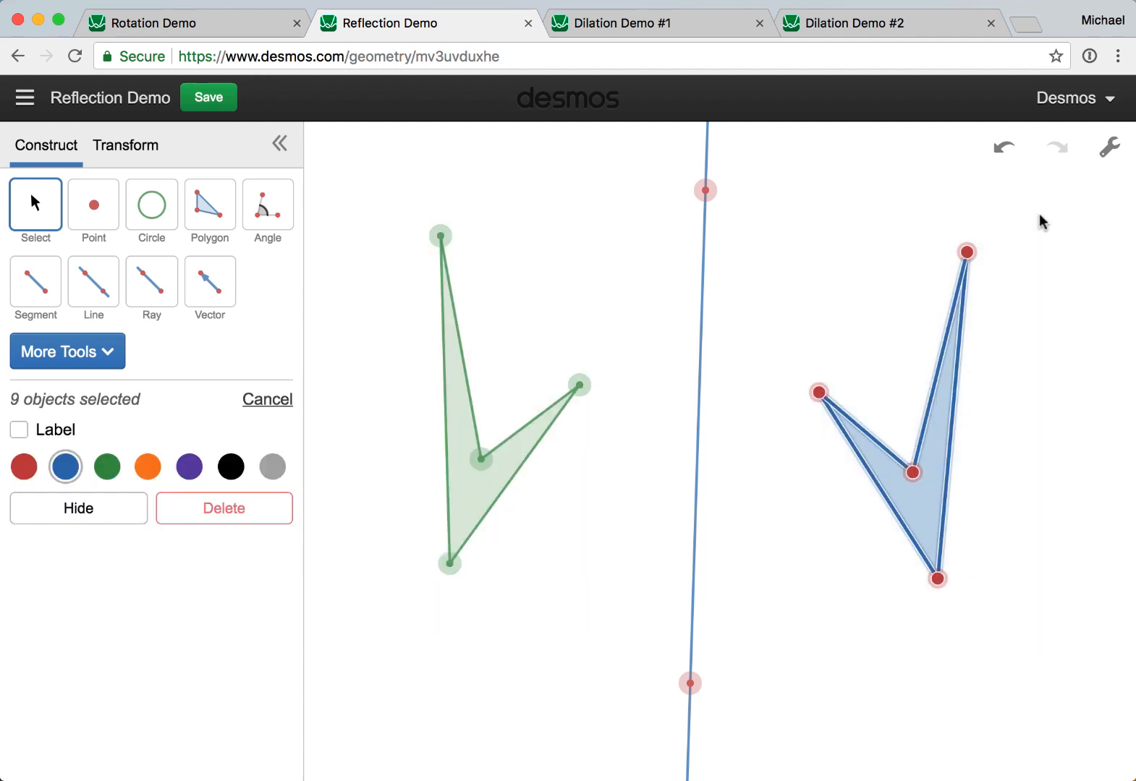
click(191, 467)
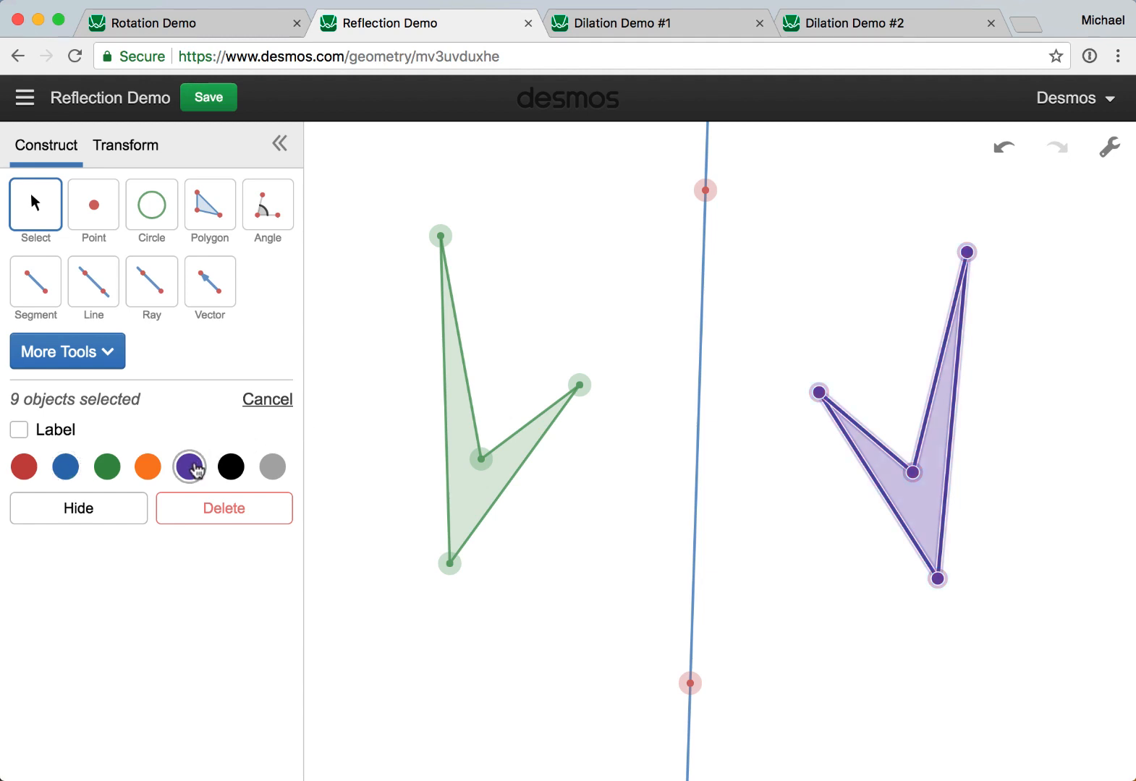
Move the mirror line's upper point toward the green polygon, and pull that polygon's top vertex down and outward
click(377, 356)
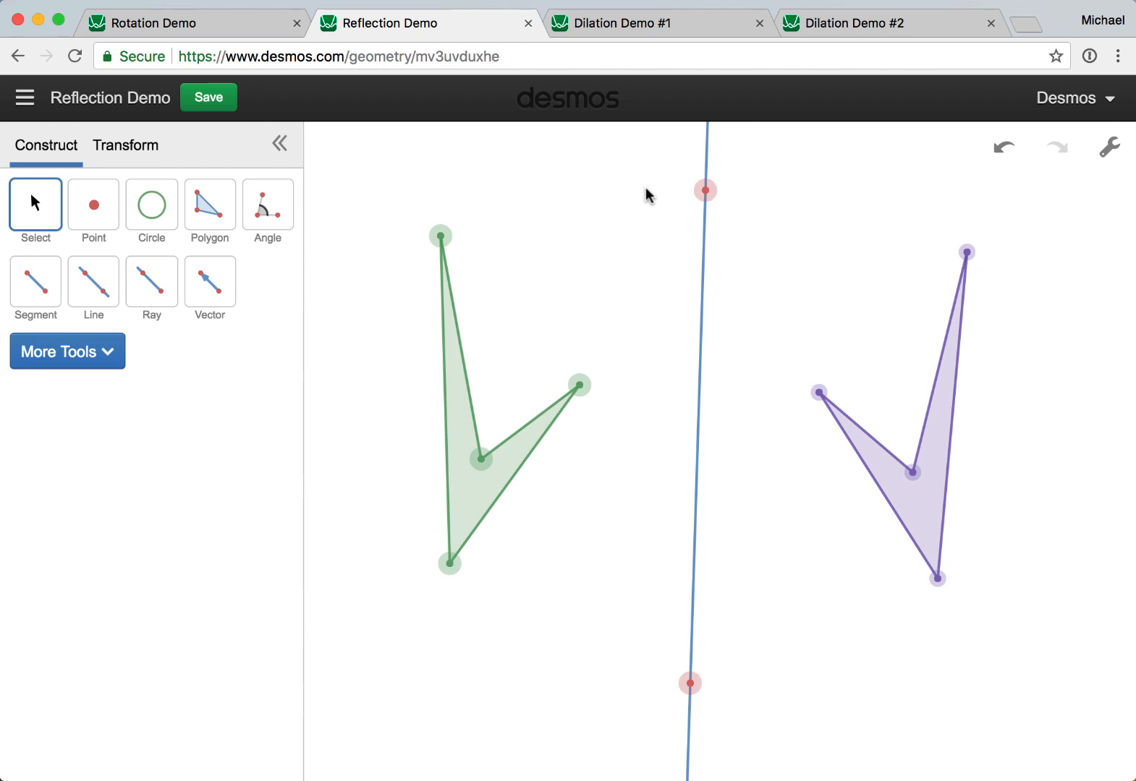
drag(704, 191, 664, 185)
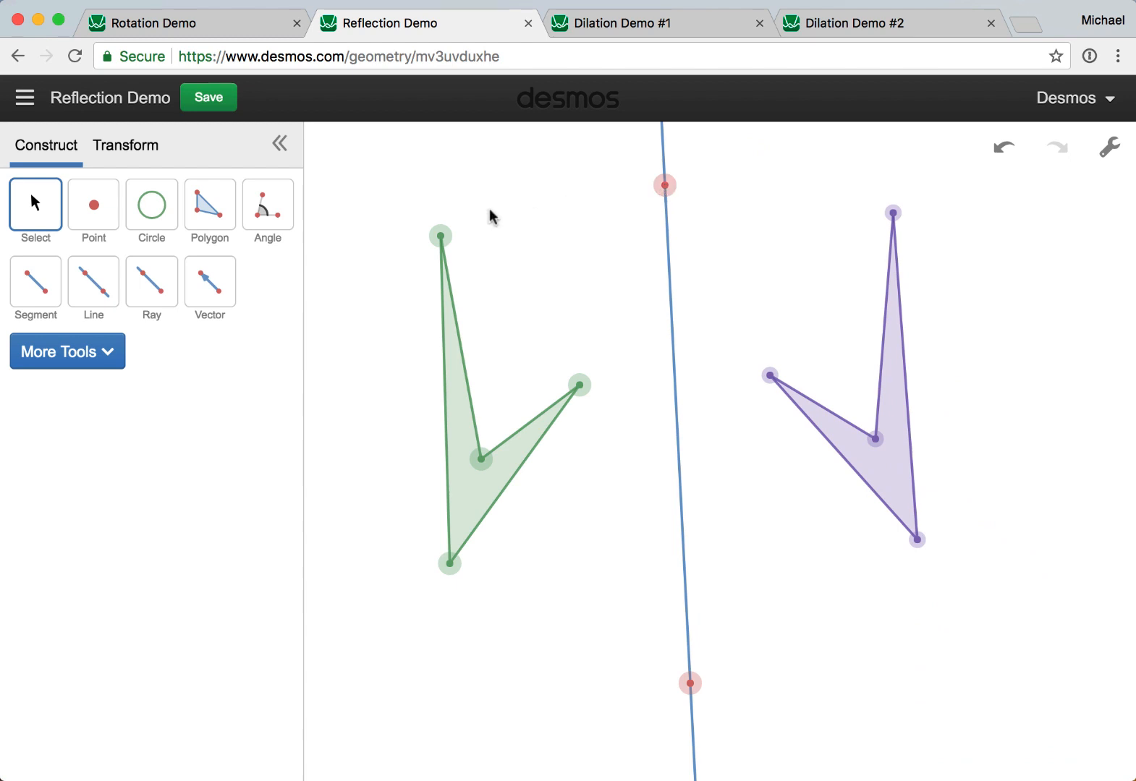
drag(440, 236, 386, 402)
mouse_move(881, 443)
mouse_down()
mouse_move(882, 301)
mouse_move(856, 182)
mouse_move(738, 258)
mouse_move(933, 443)
mouse_move(889, 447)
mouse_up()
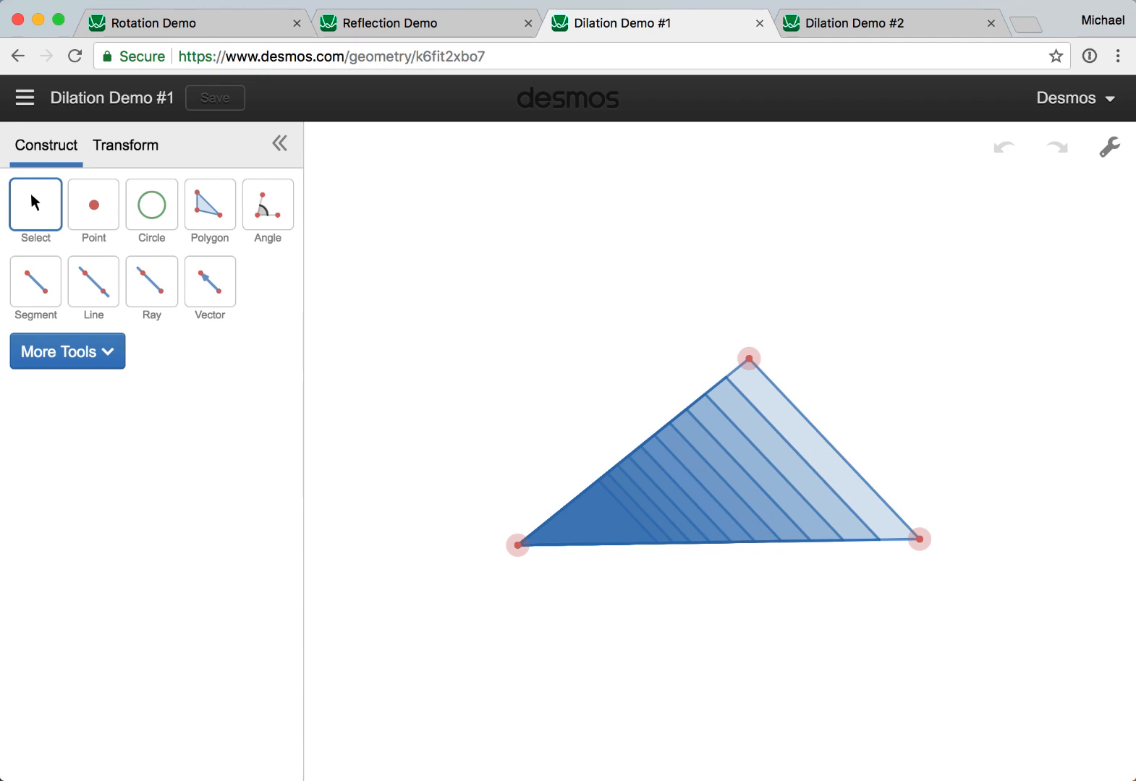
Delete the whole construction in Dilation Demo #1 and draw a triangle with a nearly horizontal base
drag(402, 695, 1003, 294)
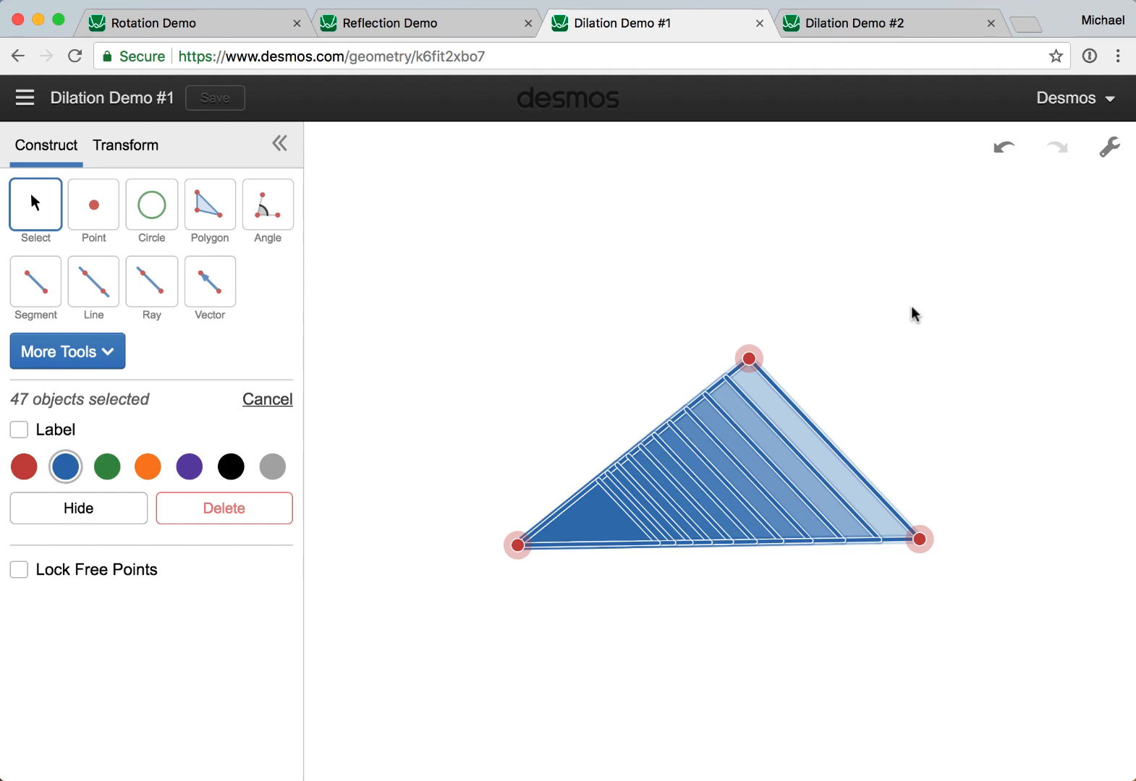
click(245, 510)
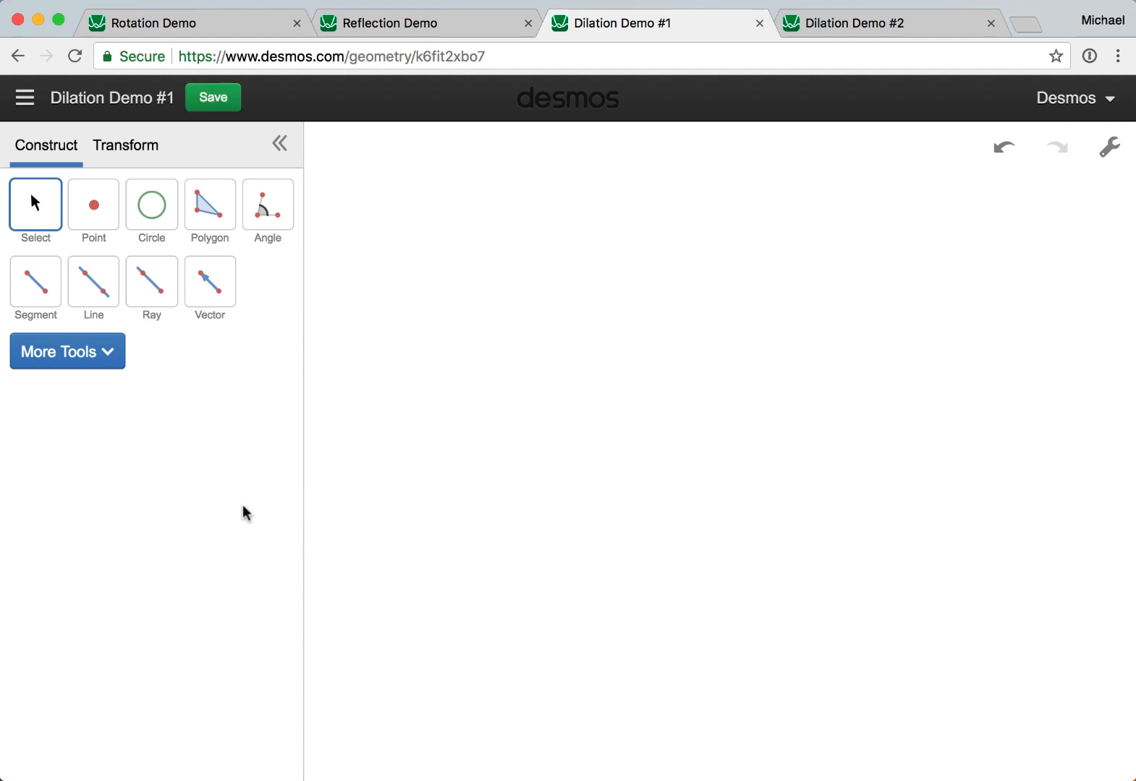
click(202, 209)
click(461, 563)
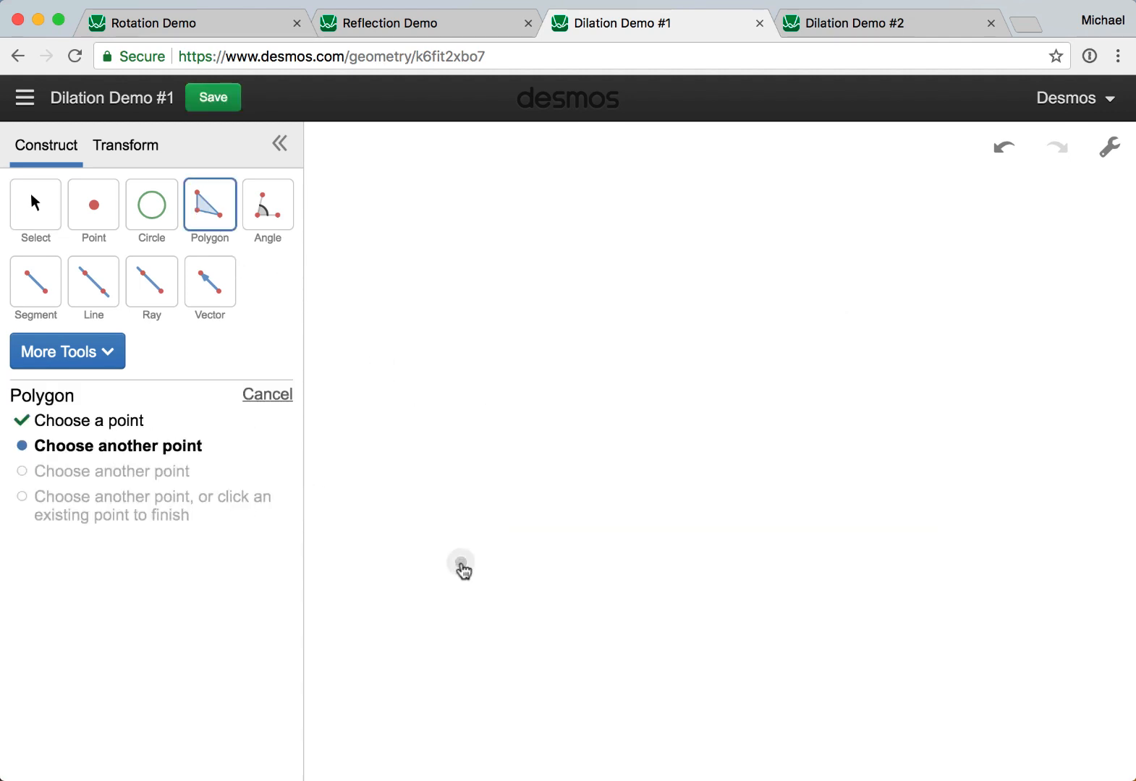
click(748, 358)
click(878, 564)
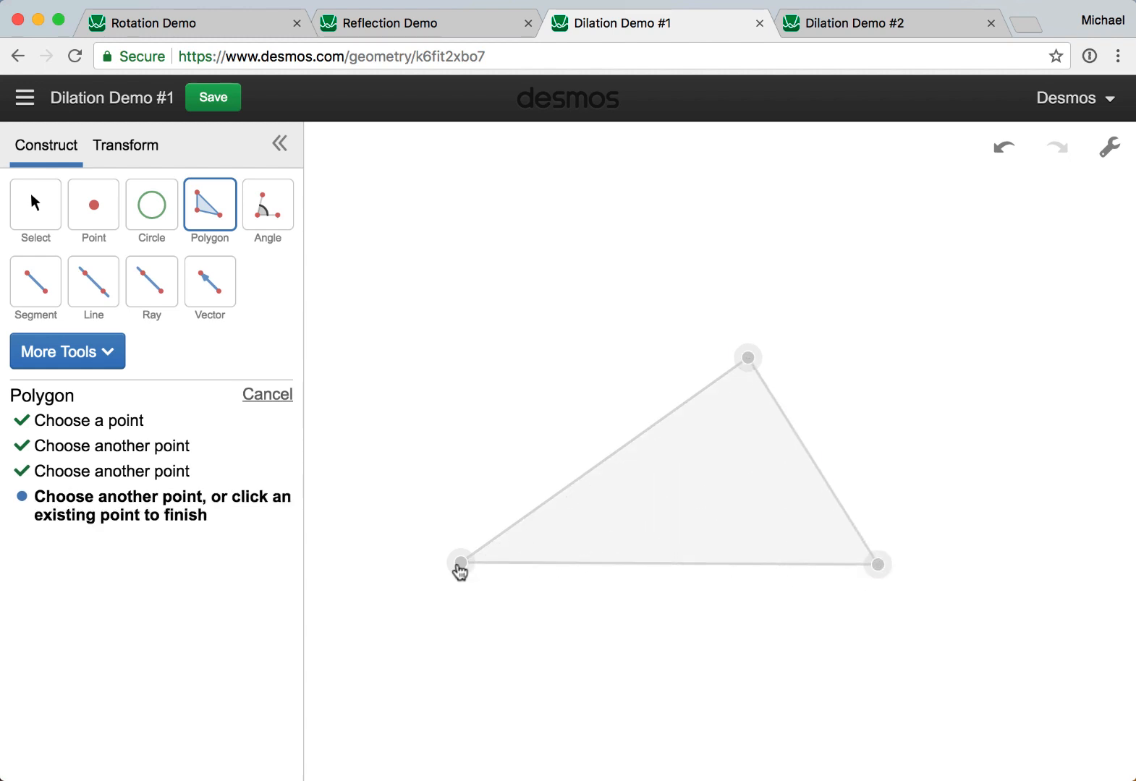
click(461, 563)
Define a dilation centred on the triangle's lower-left vertex
click(144, 148)
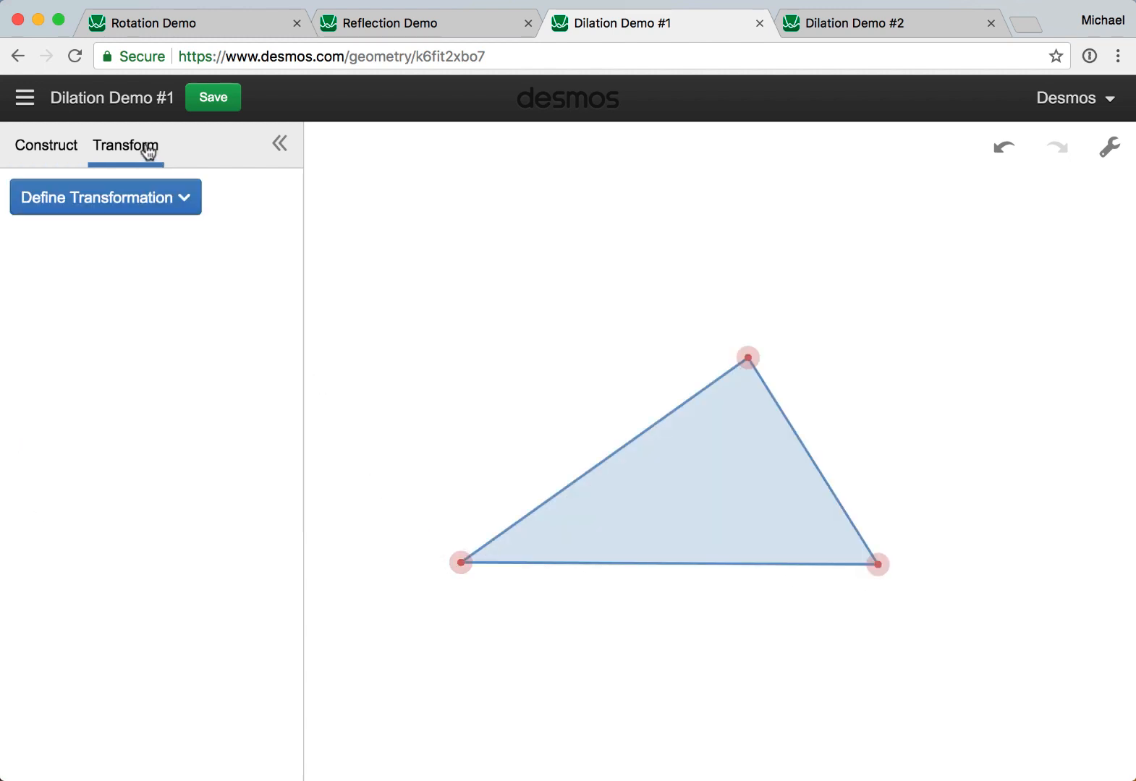
click(141, 203)
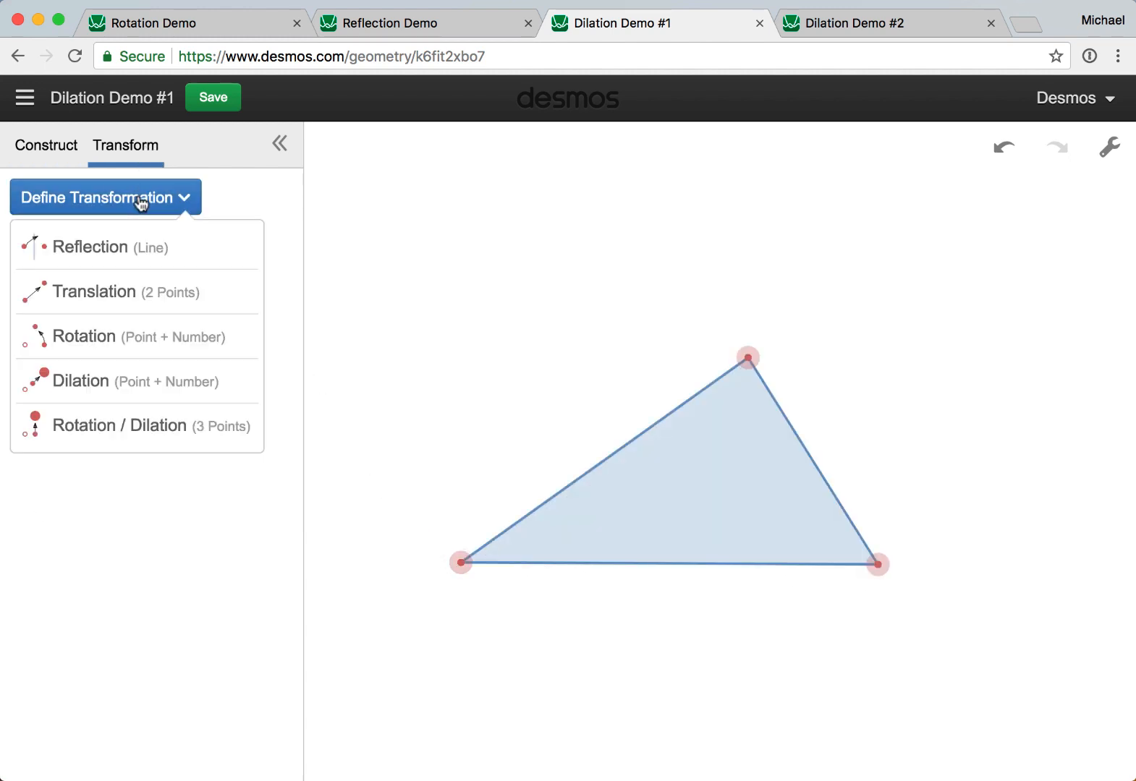
click(90, 382)
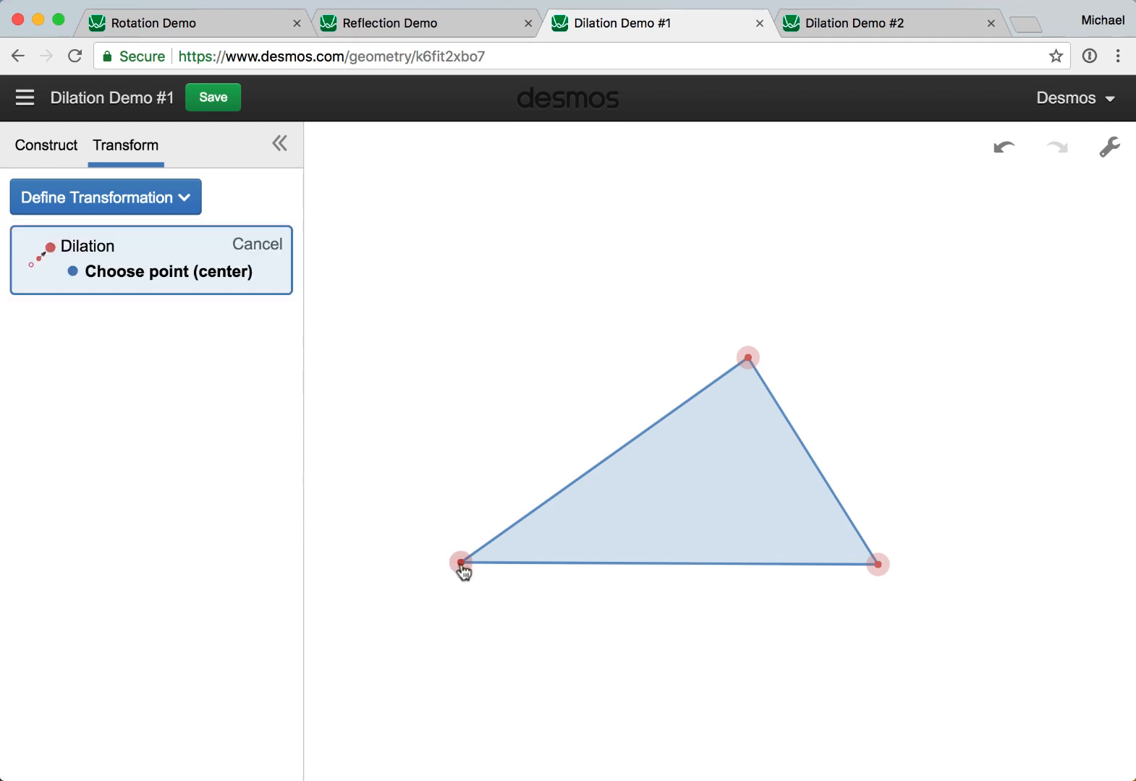
click(462, 564)
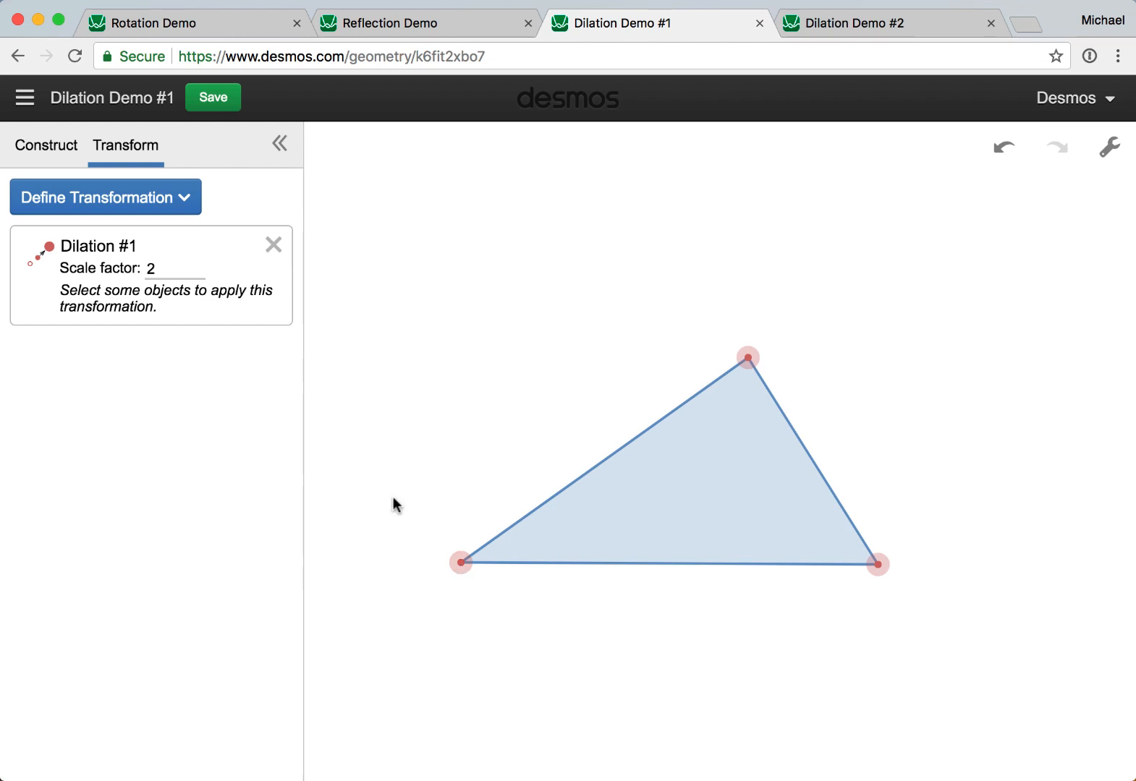
Try scale factors of 3 and 1.5 for the dilation
drag(177, 267, 139, 273)
text(3)
key(super+a)
text(1.5)
Set the dilation's scale factor to 0.9
key(super+a)
text(0.9)
click(517, 352)
Apply the dilation ten times in succession, starting with the triangle and its sides without the vertices
drag(553, 649, 803, 420)
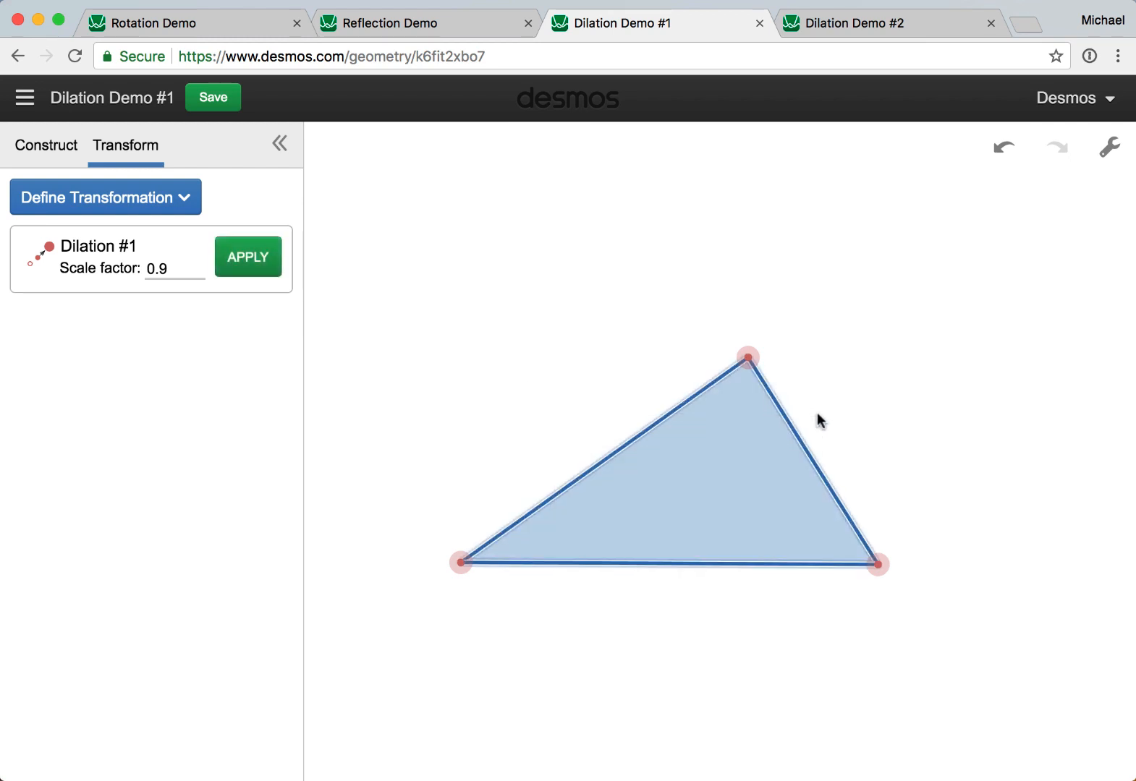
click(253, 261)
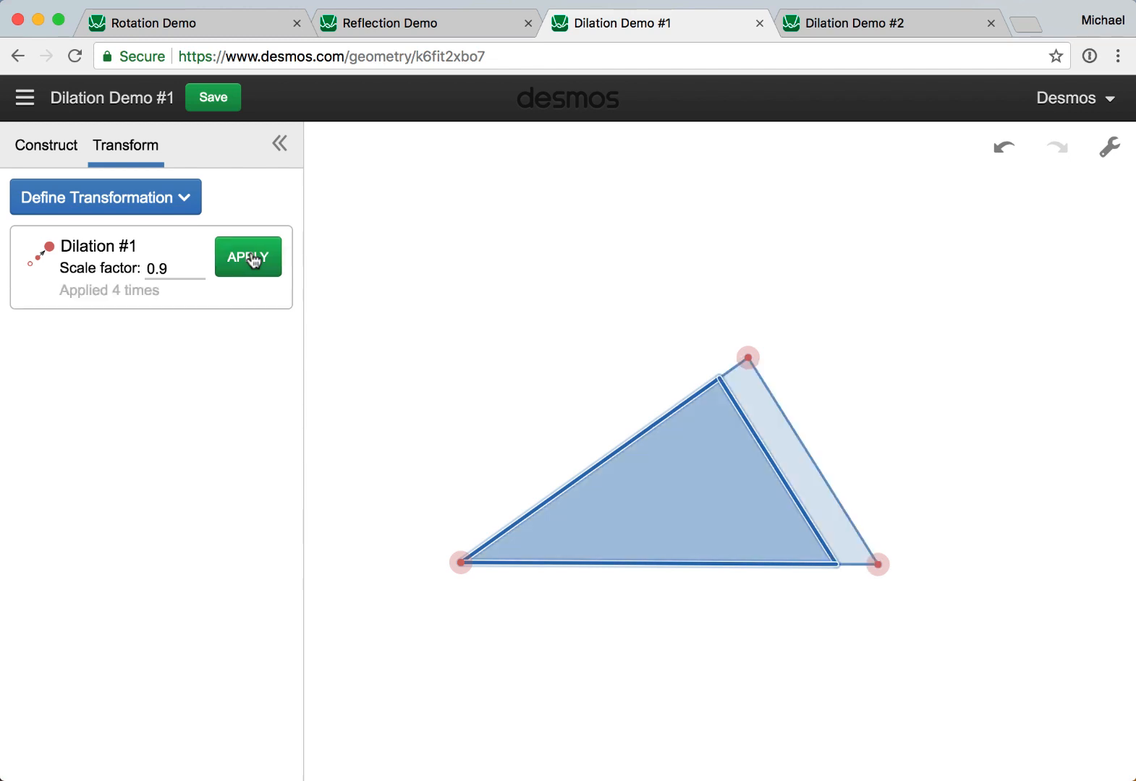
click(253, 261)
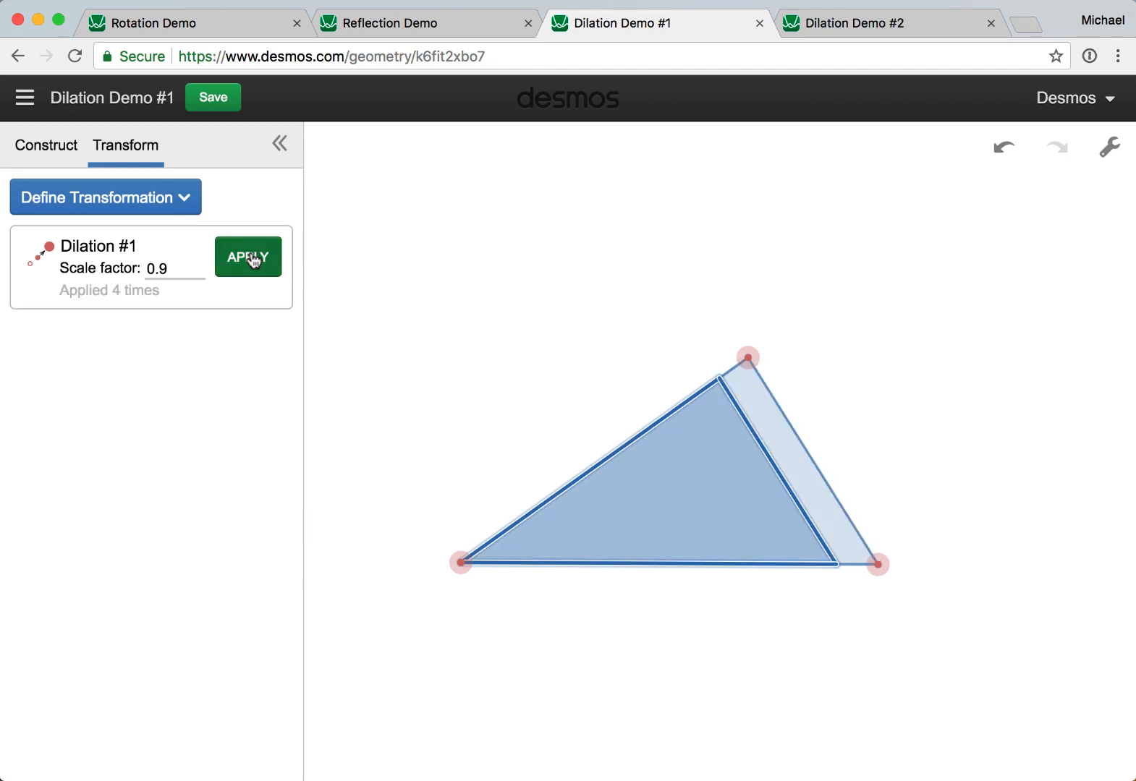
click(253, 260)
click(253, 260)
click(253, 260)
click(253, 261)
click(253, 261)
click(253, 261)
click(253, 260)
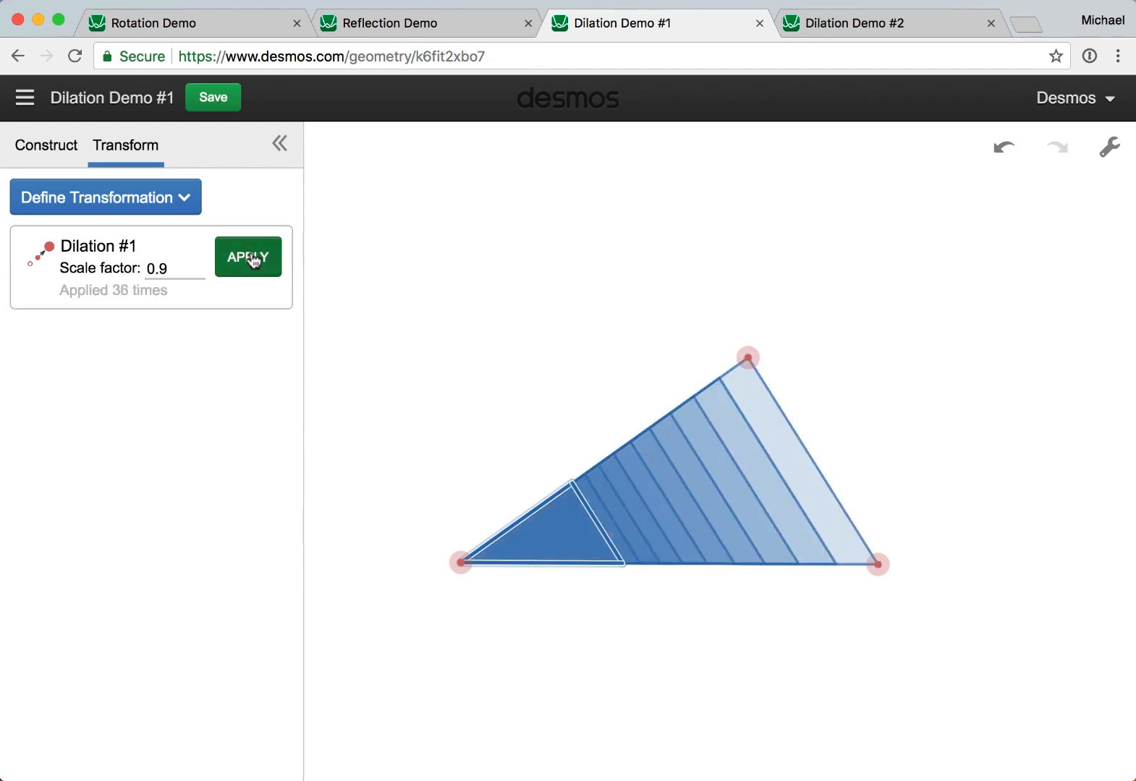
click(253, 260)
Deselect everything and move the original triangle's apex down and to the right
click(467, 286)
drag(748, 357, 792, 389)
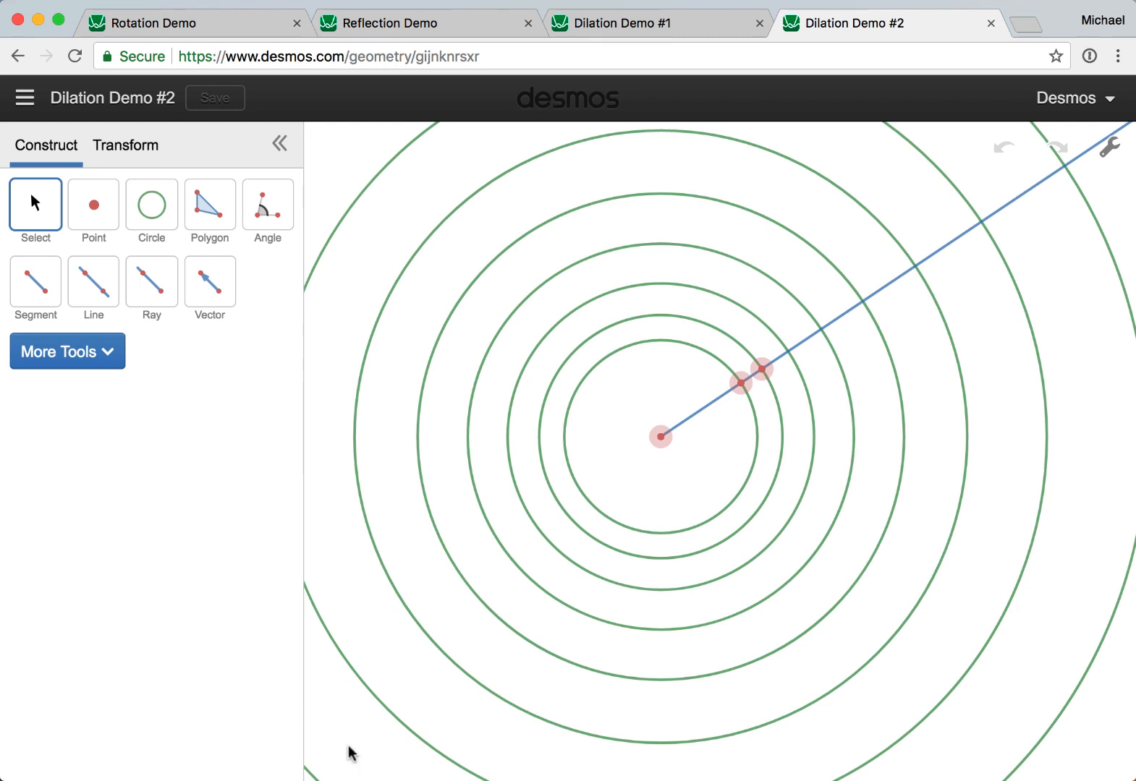
Delete the whole construction in Dilation Demo #2 and draw a ray rising diagonally to the upper right
key(super+a)
key(BackSpace)
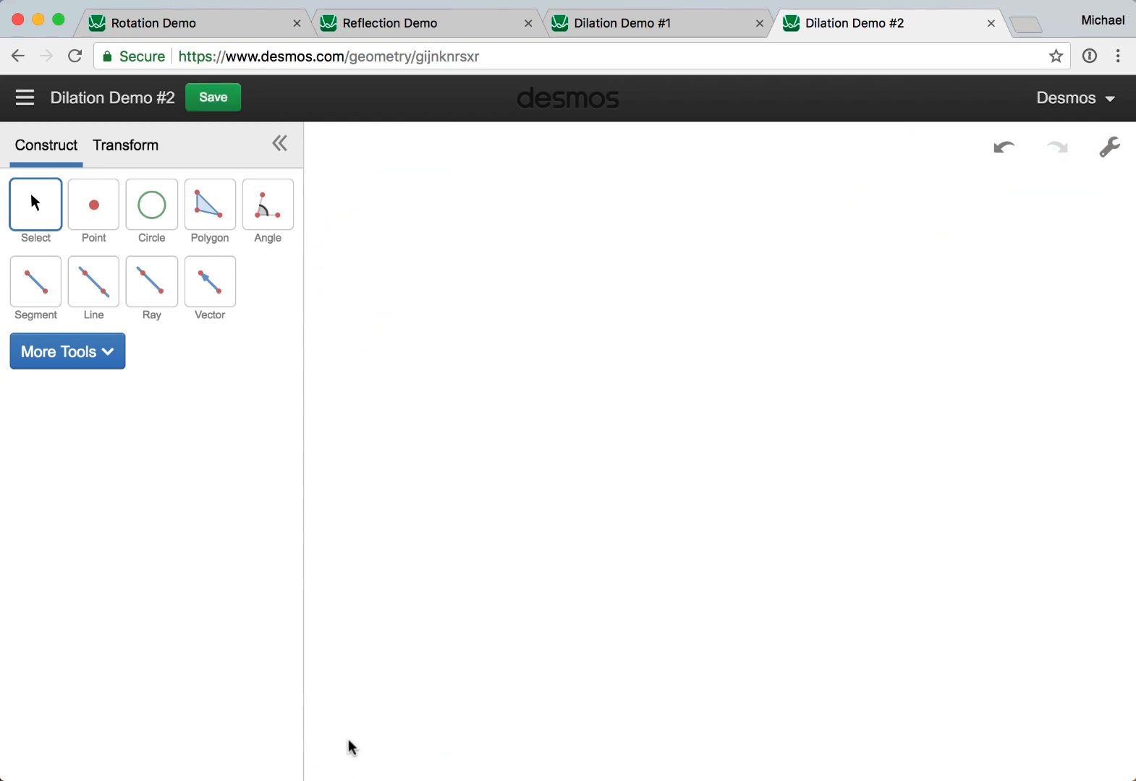
click(150, 293)
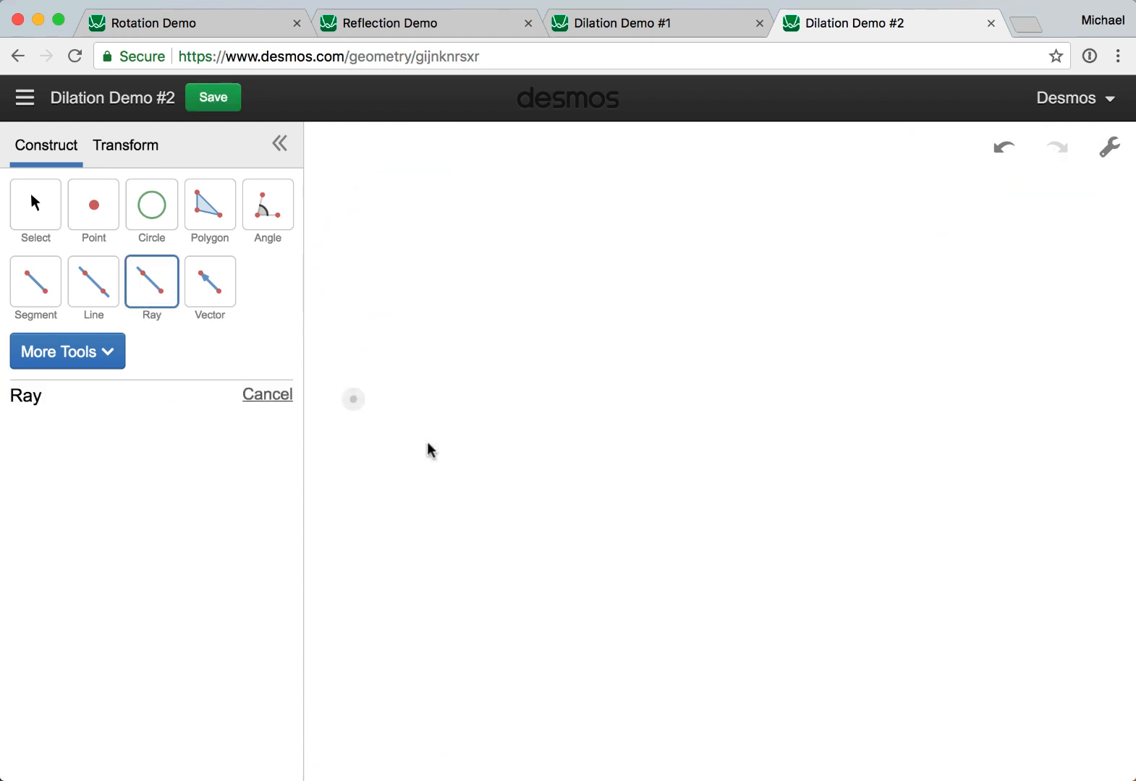
click(666, 556)
click(858, 365)
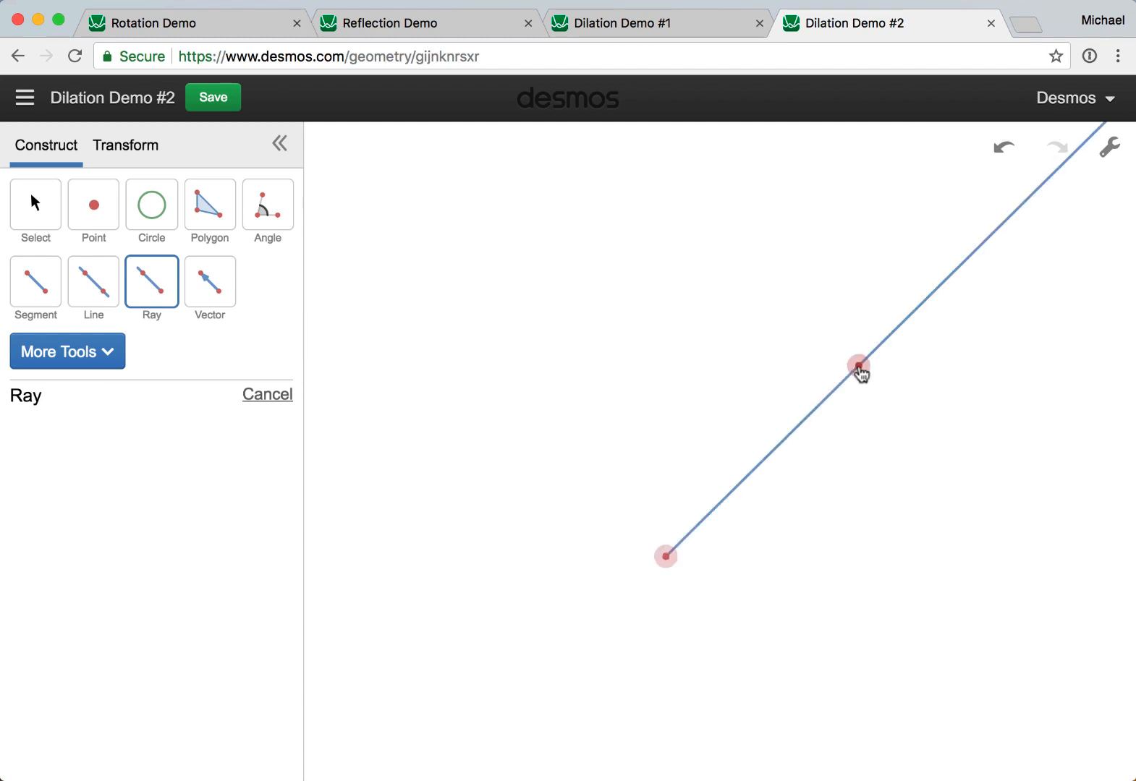
Draw a circle centred on the ray's endpoint through its second point, and place another point on the ray just outside the circle
click(149, 218)
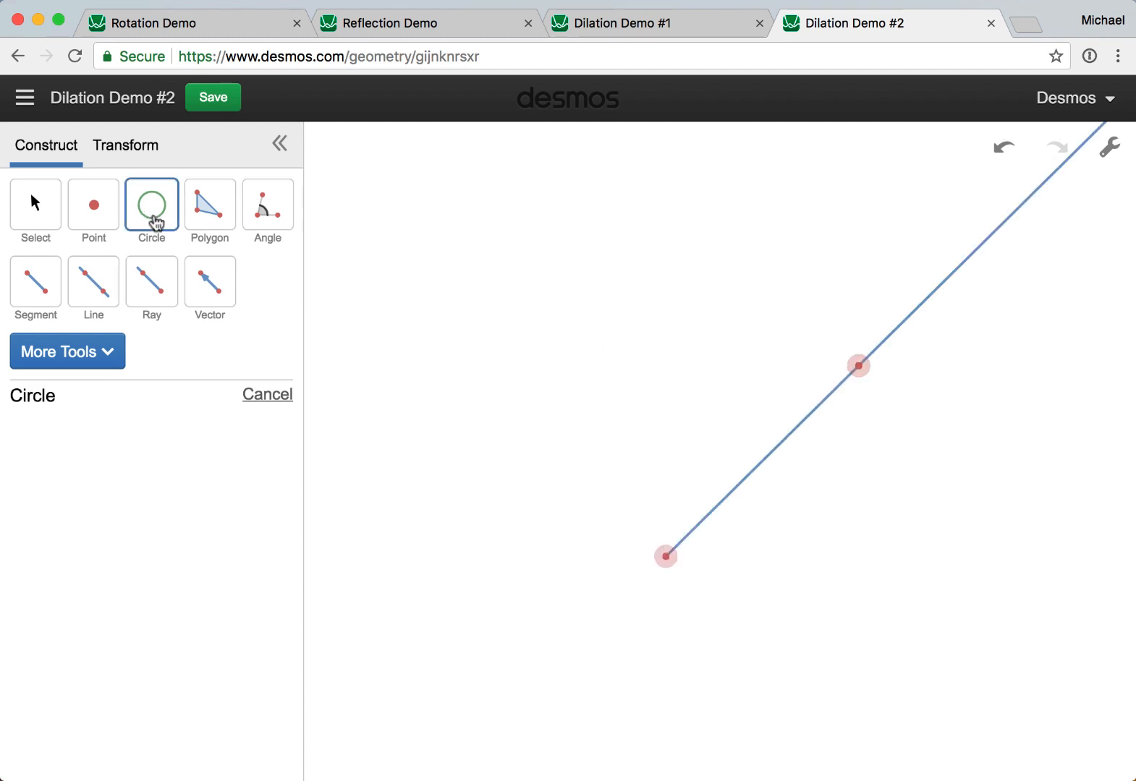
click(664, 557)
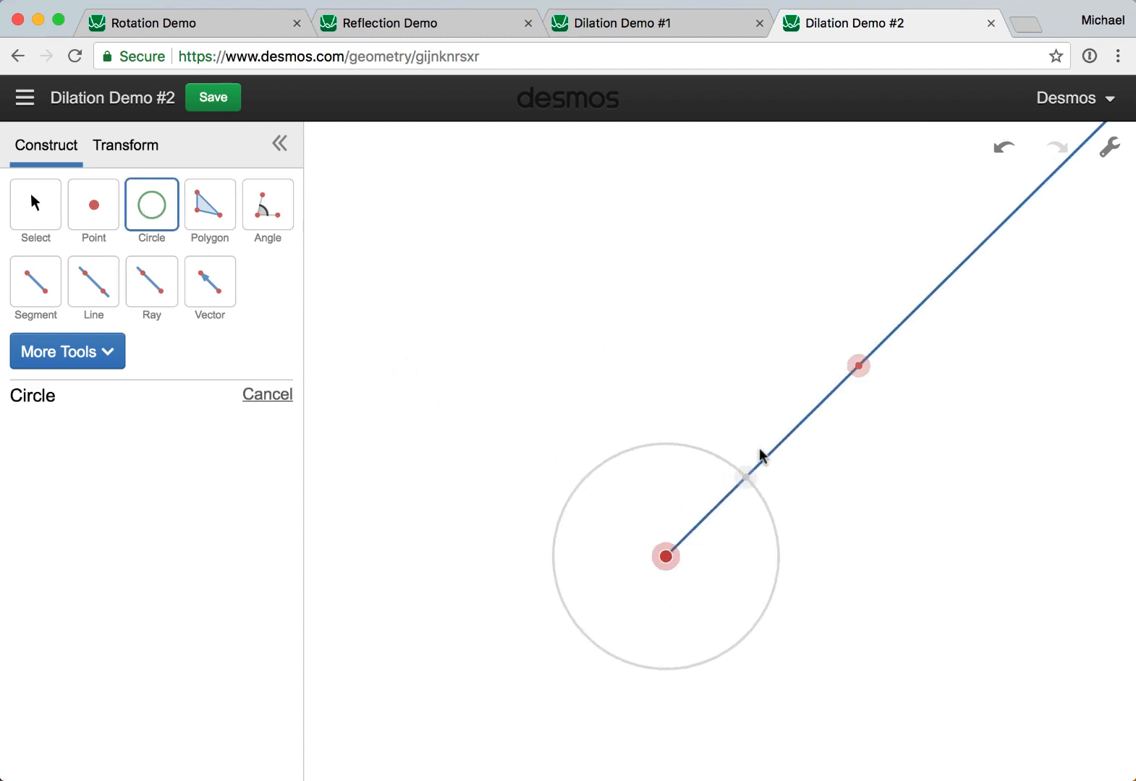
click(855, 369)
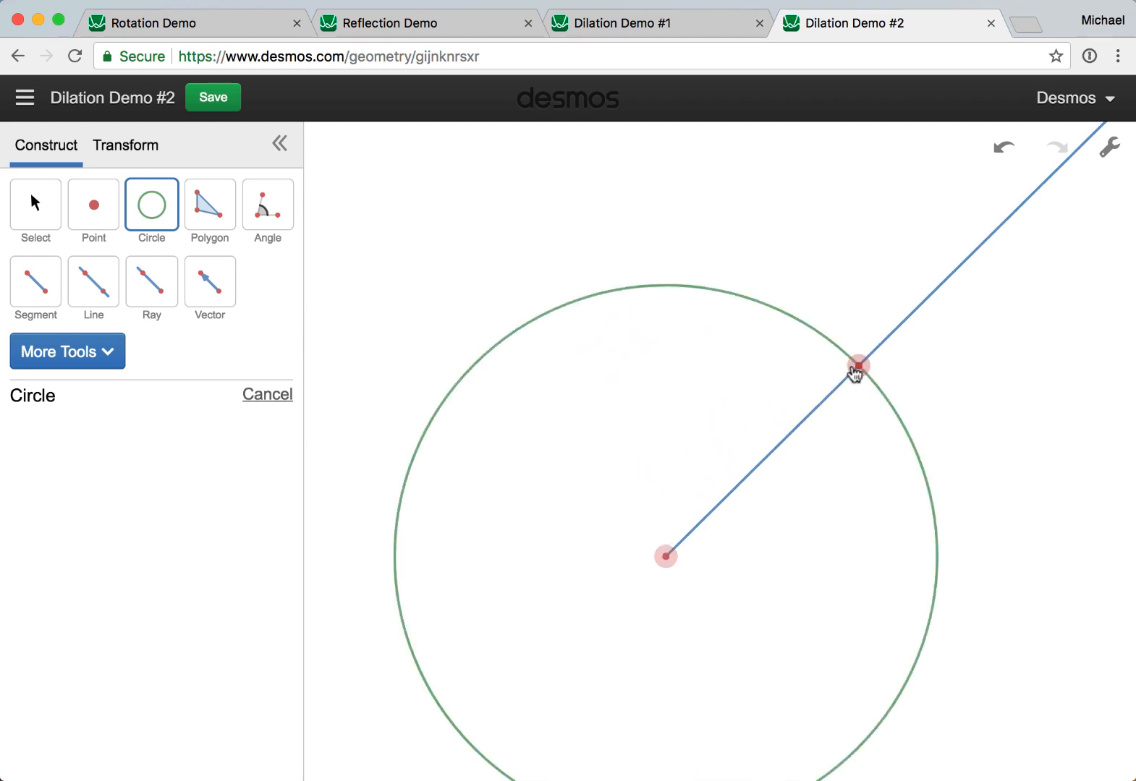
click(86, 212)
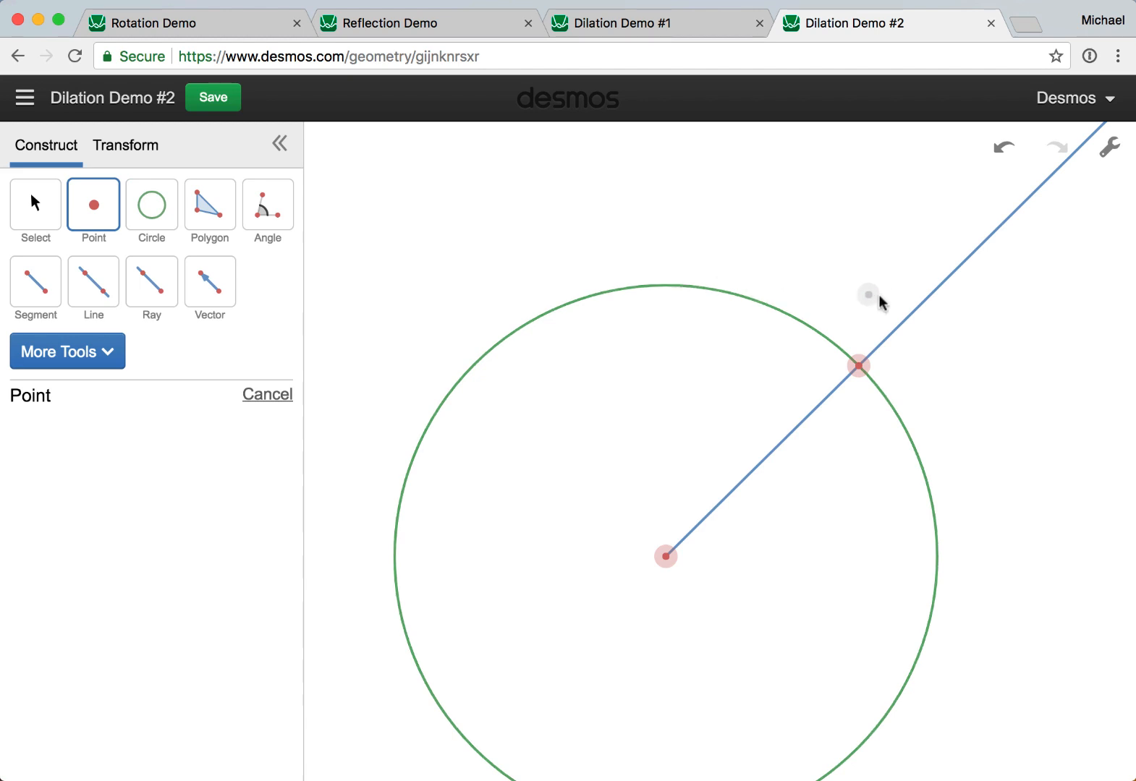
click(918, 306)
Define a Rotation / Dilation centred on the ray's endpoint, from the point on the circle to the point outside it
click(124, 146)
click(175, 201)
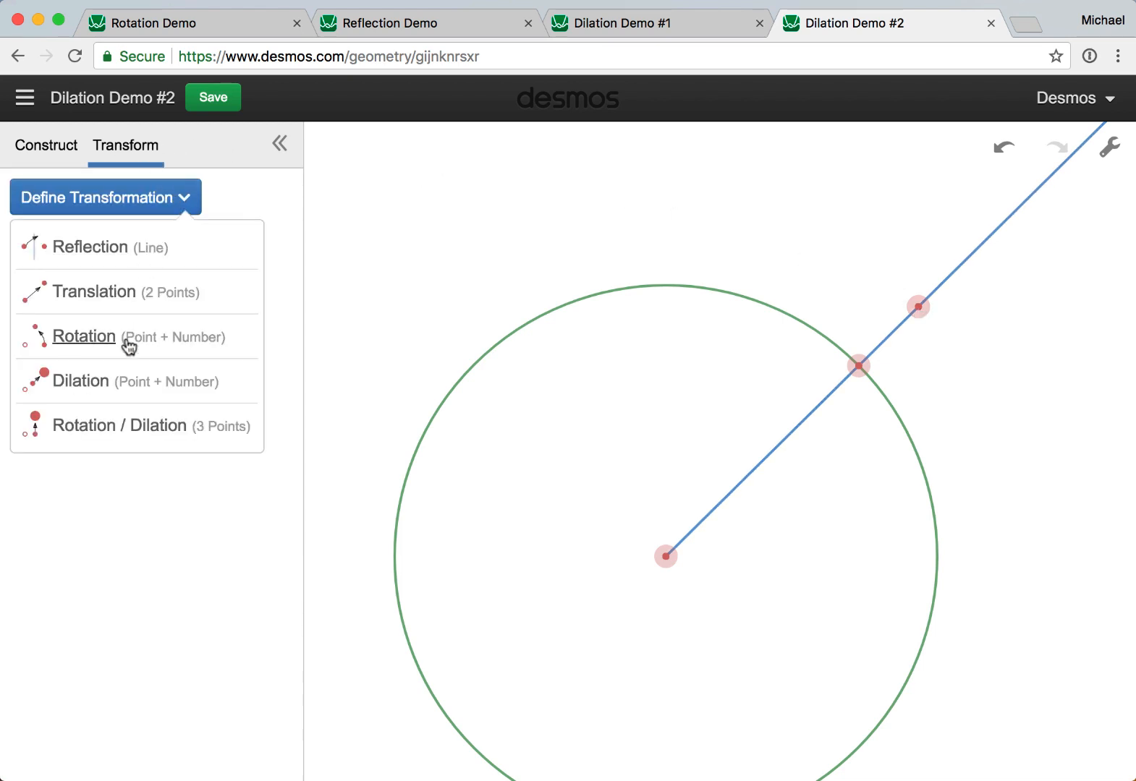
click(133, 432)
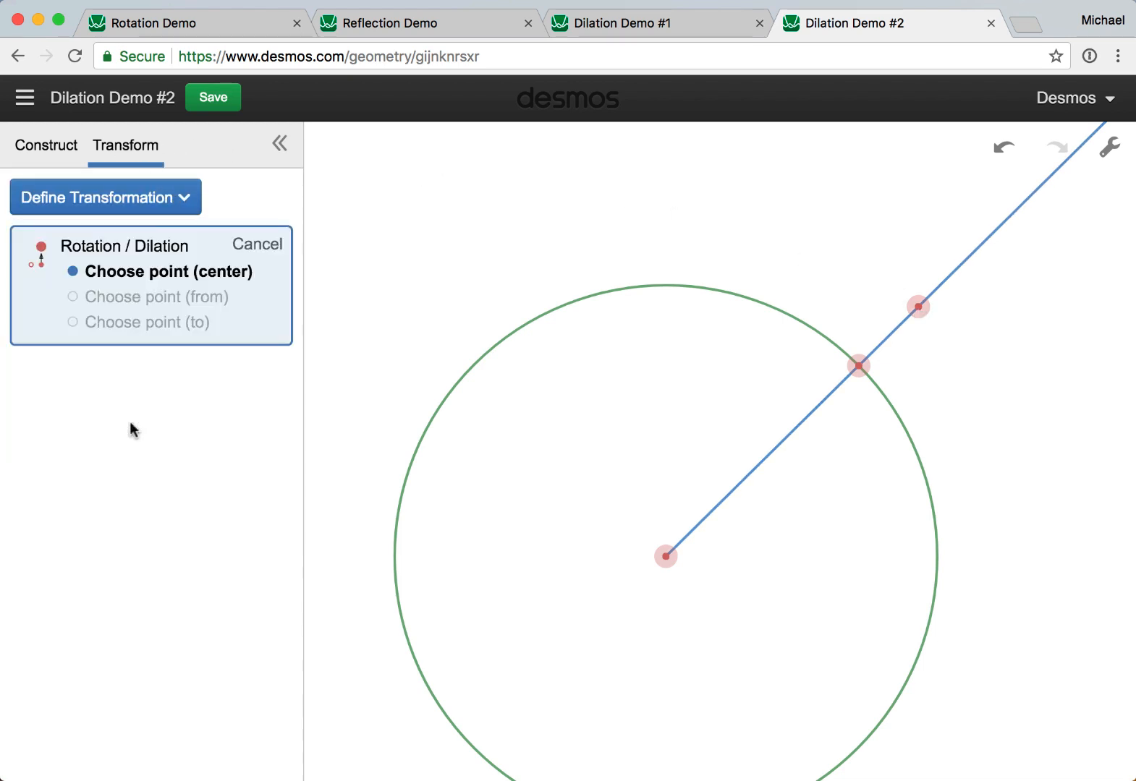
click(667, 558)
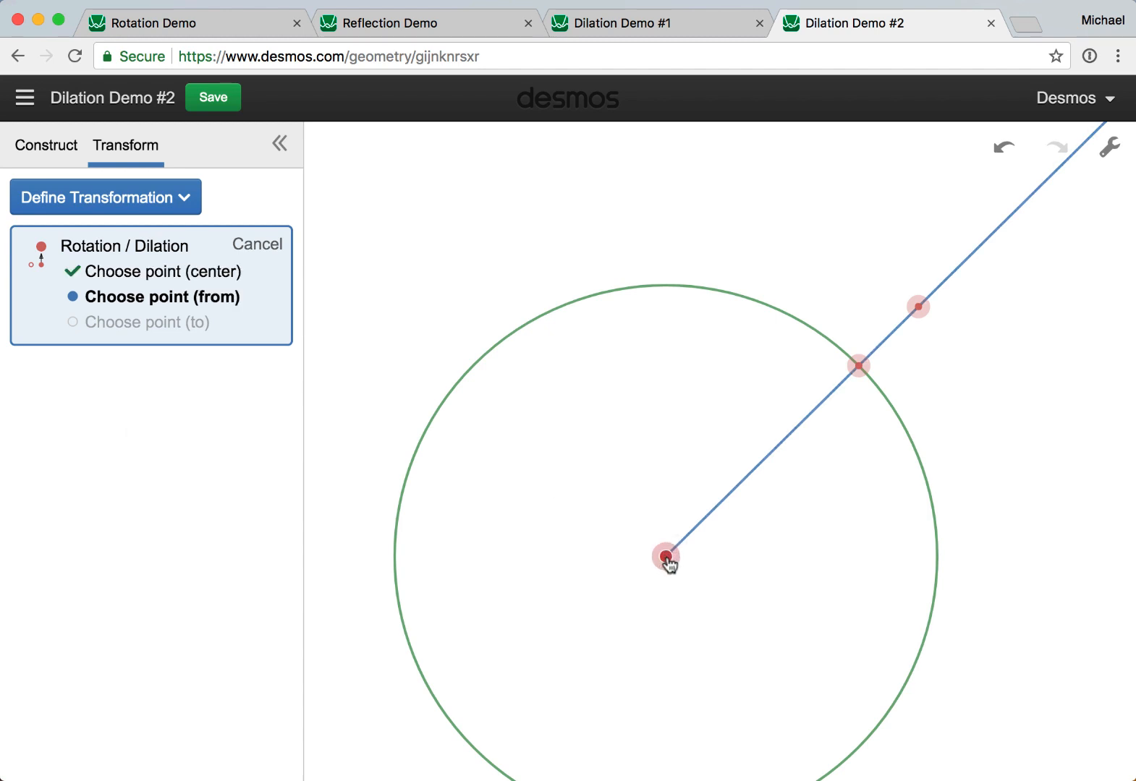
click(858, 366)
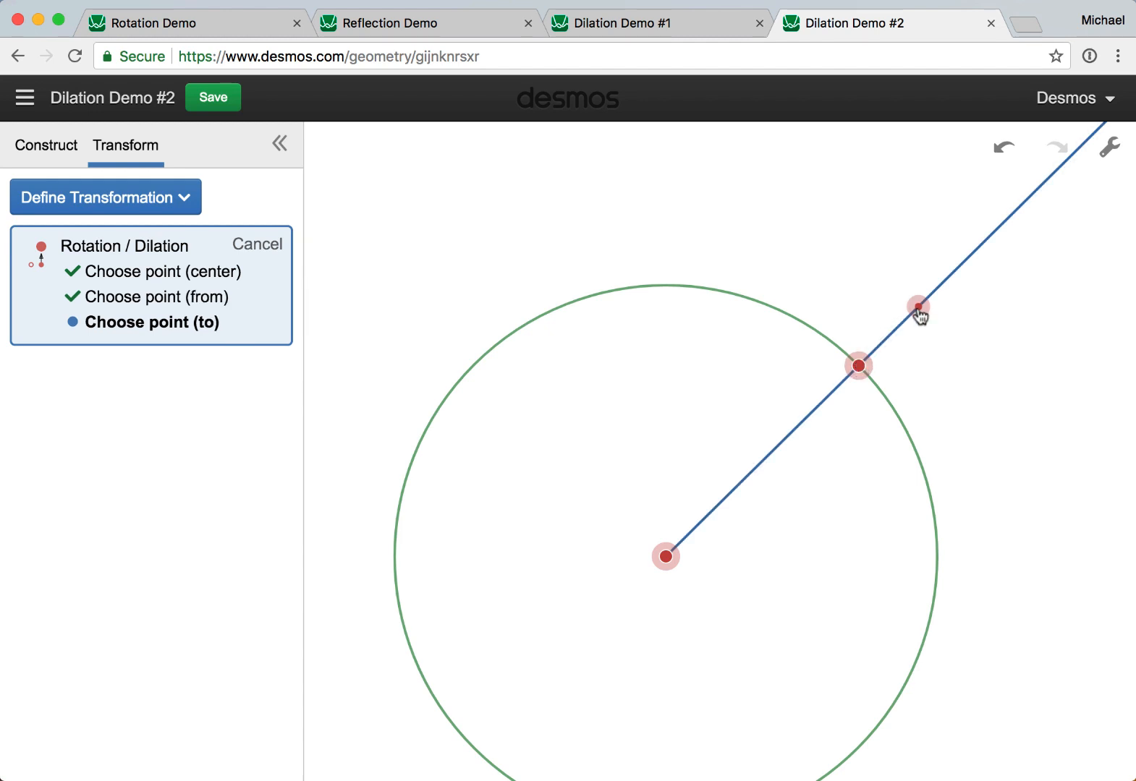
click(917, 307)
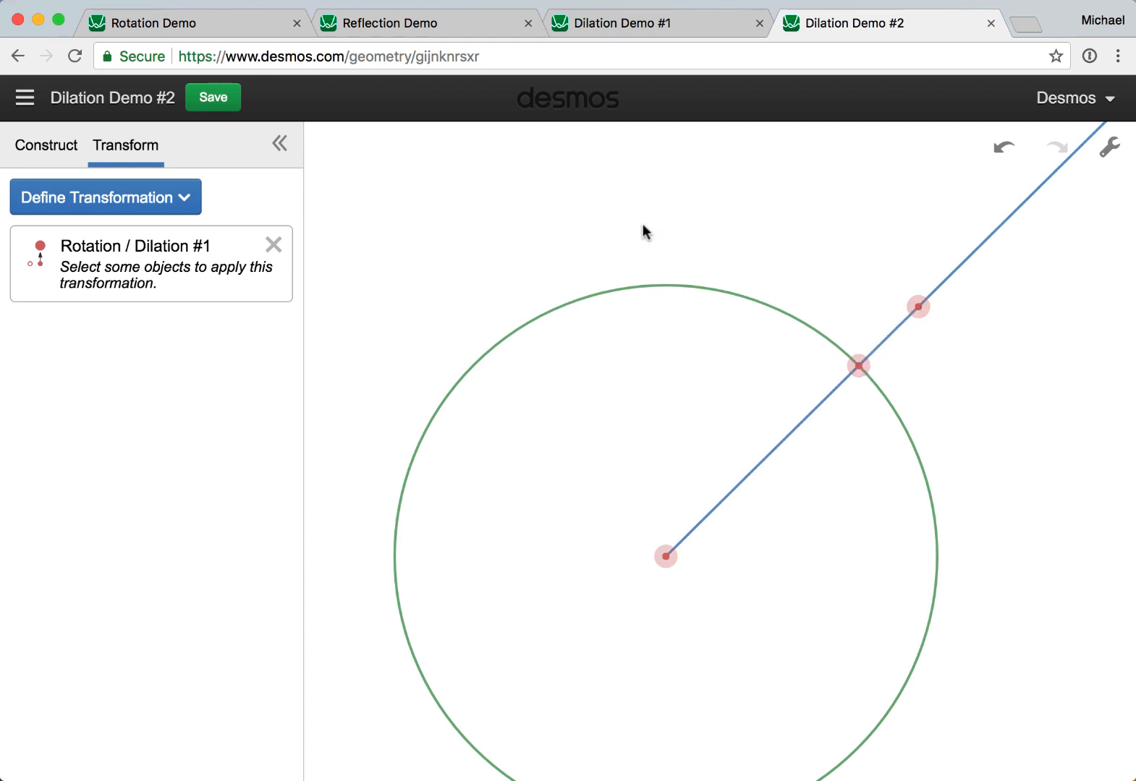
Apply the Rotation / Dilation seven times in succession, starting with the circle
drag(643, 224, 529, 379)
click(259, 261)
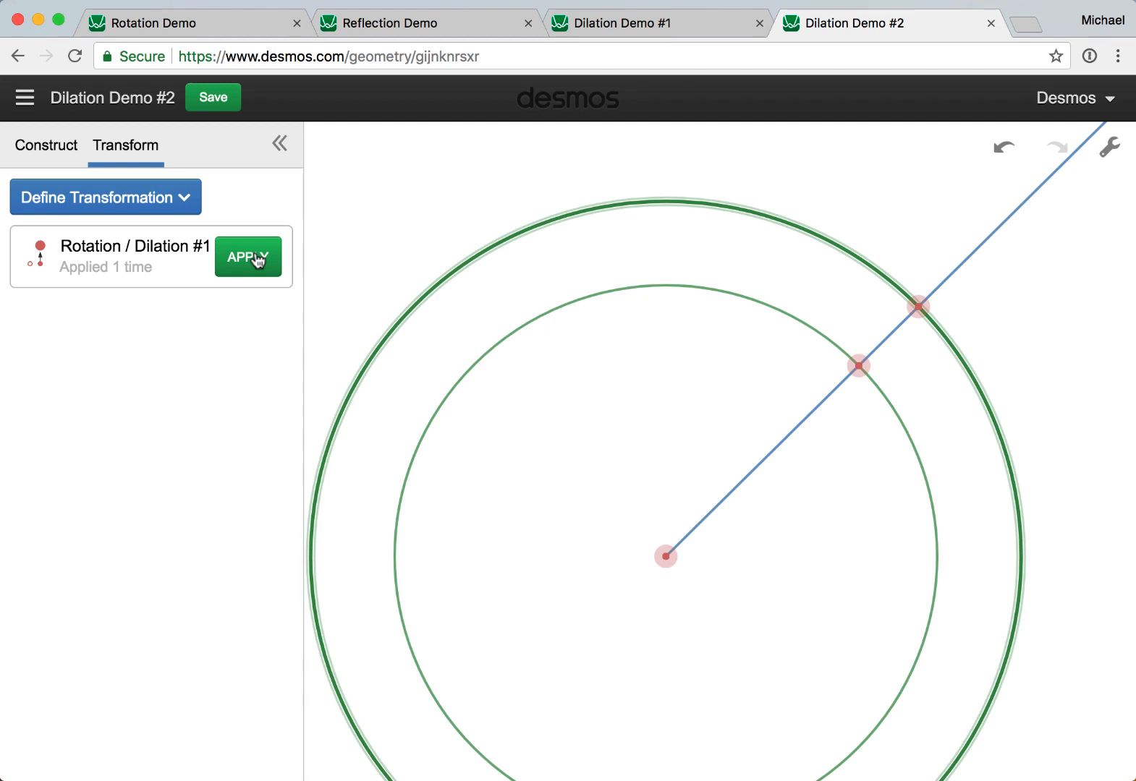
click(259, 260)
click(259, 260)
click(259, 261)
click(259, 260)
click(259, 260)
click(259, 260)
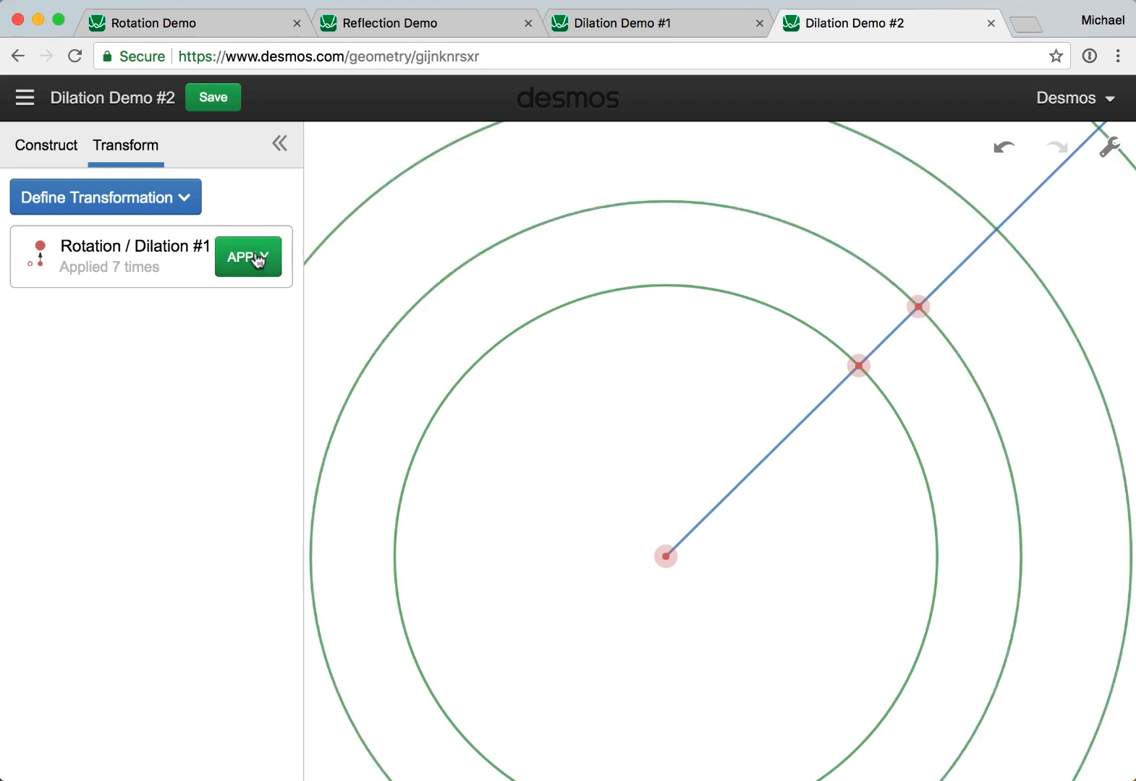
Move the circles' shared centre upward and pull the two other points on the ray closer to it
click(51, 148)
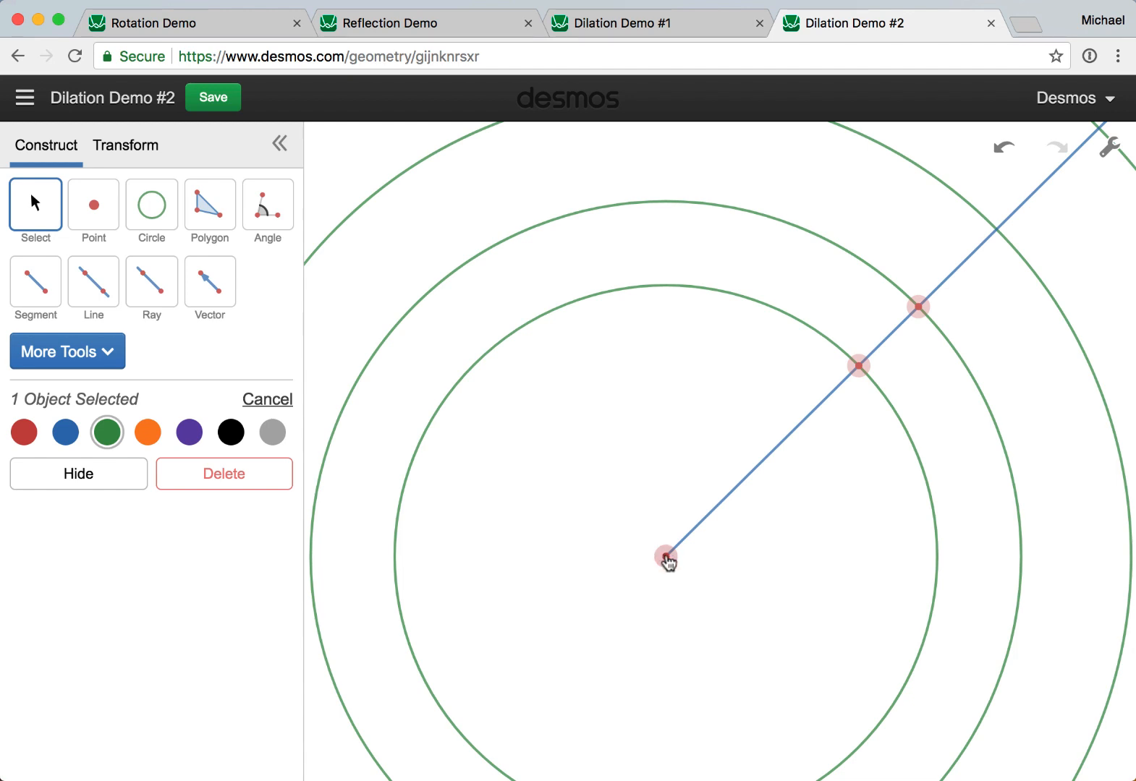
drag(665, 557, 692, 482)
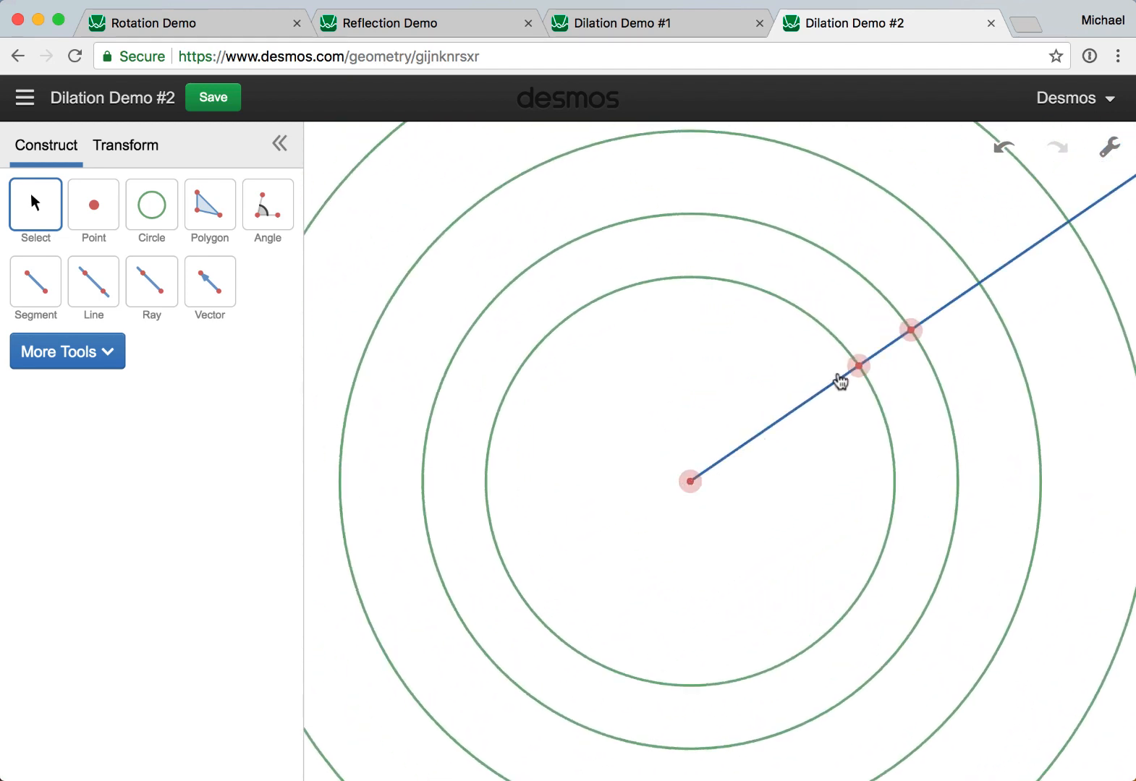
mouse_move(860, 368)
mouse_down()
mouse_move(769, 467)
mouse_move(795, 383)
mouse_move(925, 263)
mouse_move(760, 448)
mouse_move(839, 362)
mouse_up()
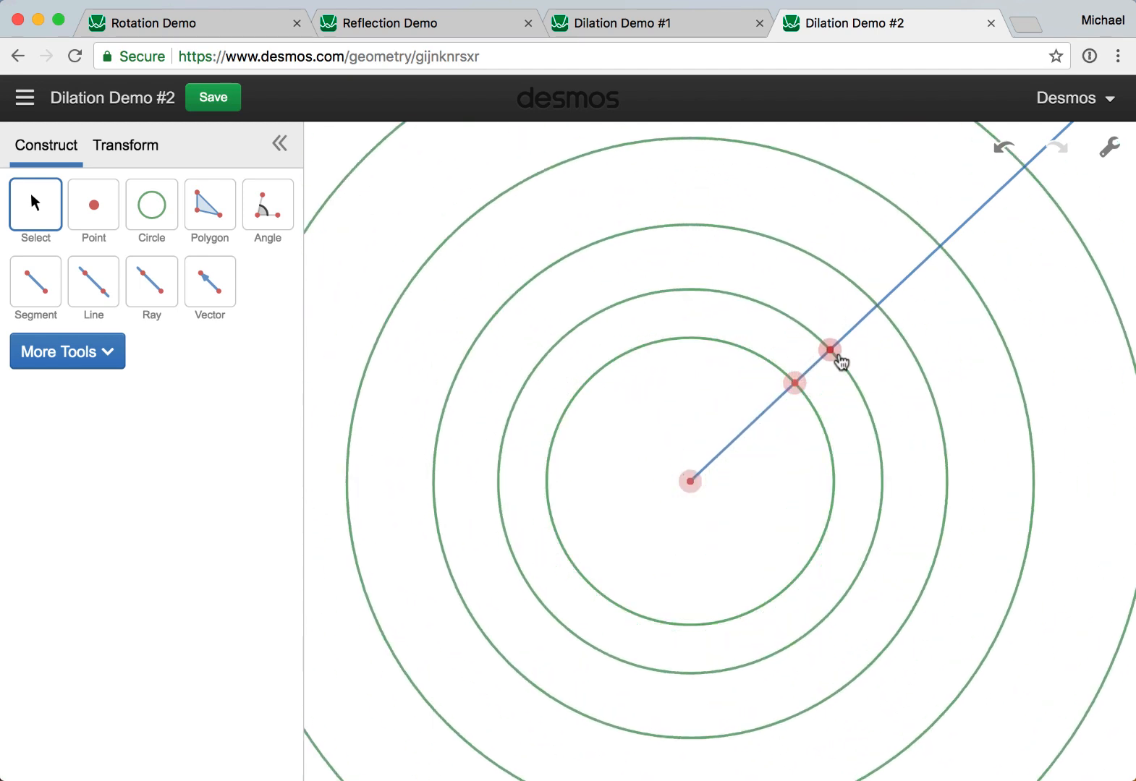